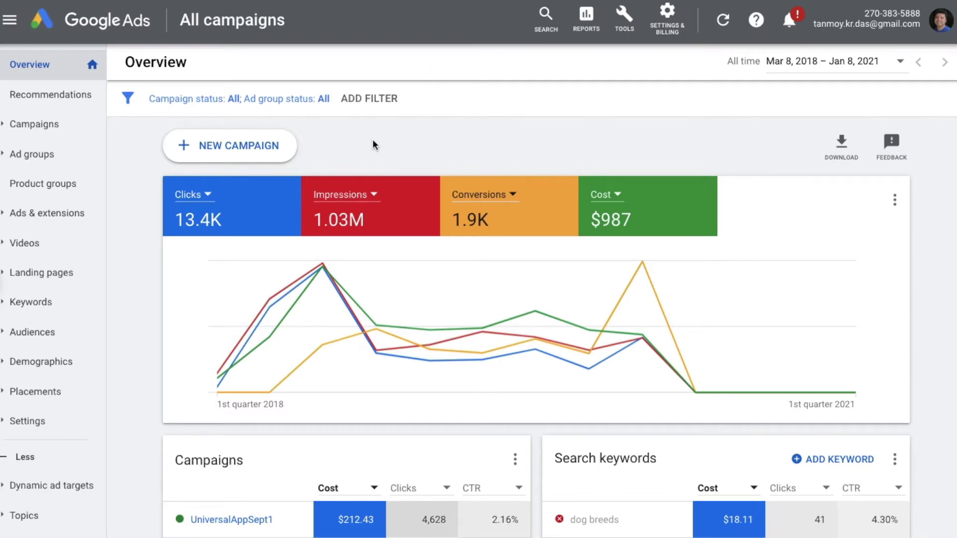
# Start a new campaign with the Sales goal, the Display campaign type and the Gmail campaign subtype.
pyautogui.click(242, 146)
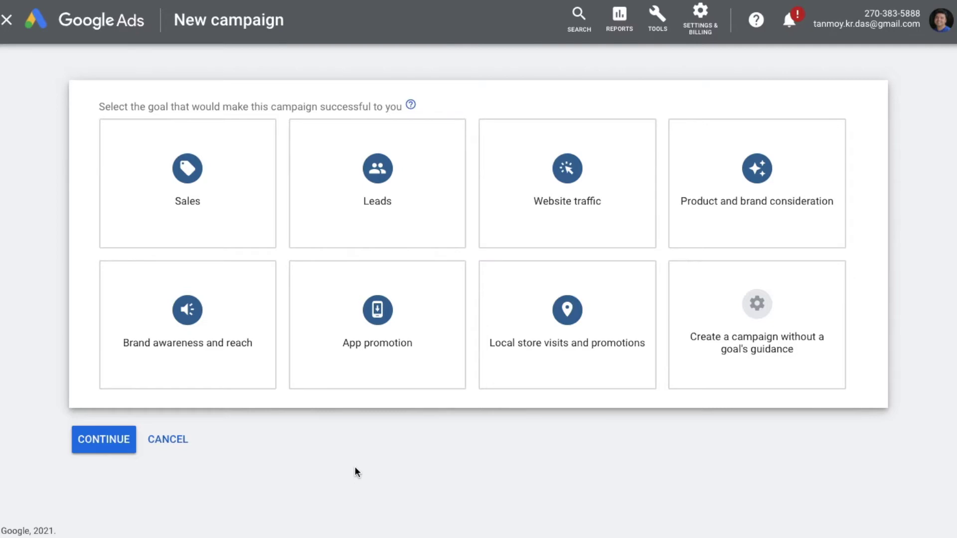
pyautogui.click(210, 205)
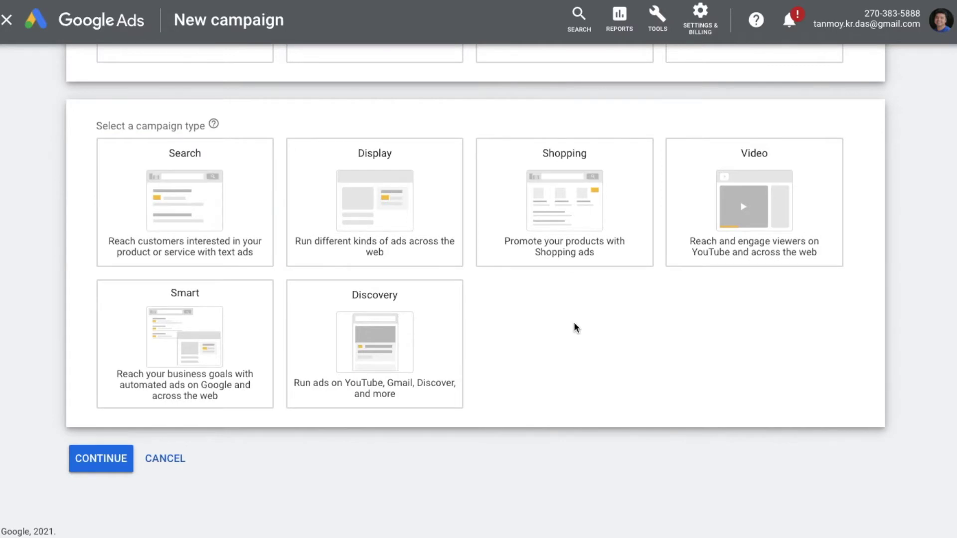
pyautogui.click(417, 237)
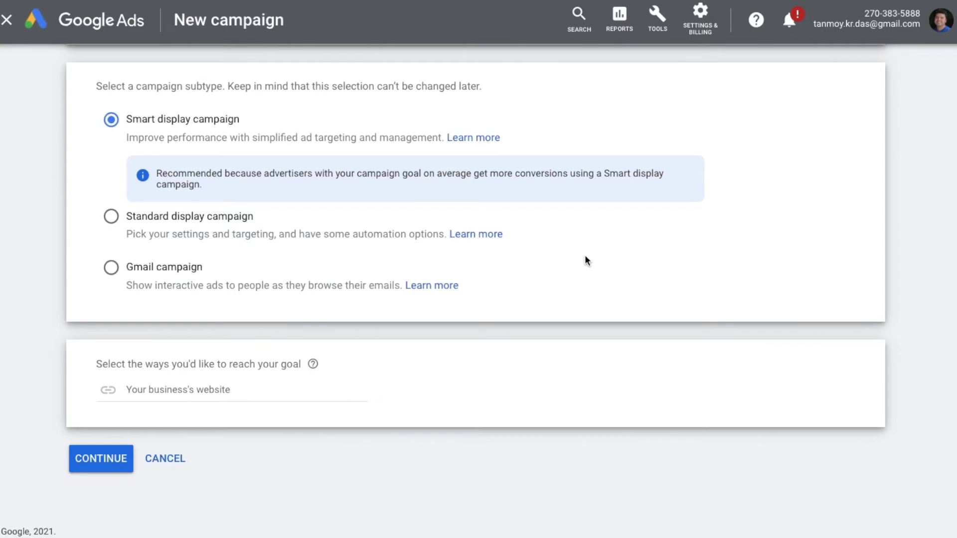
pyautogui.click(169, 285)
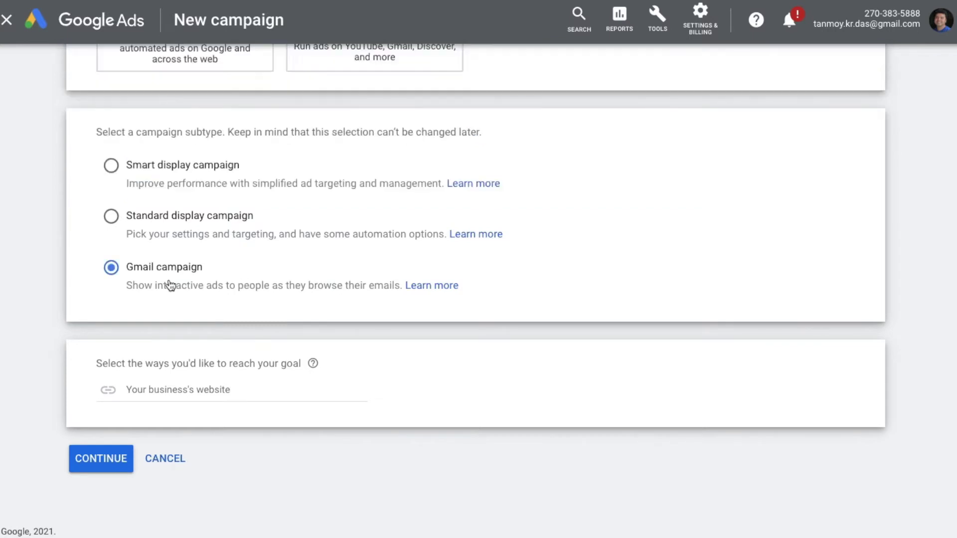
pyautogui.click(216, 390)
pyautogui.write('www.indiabu')
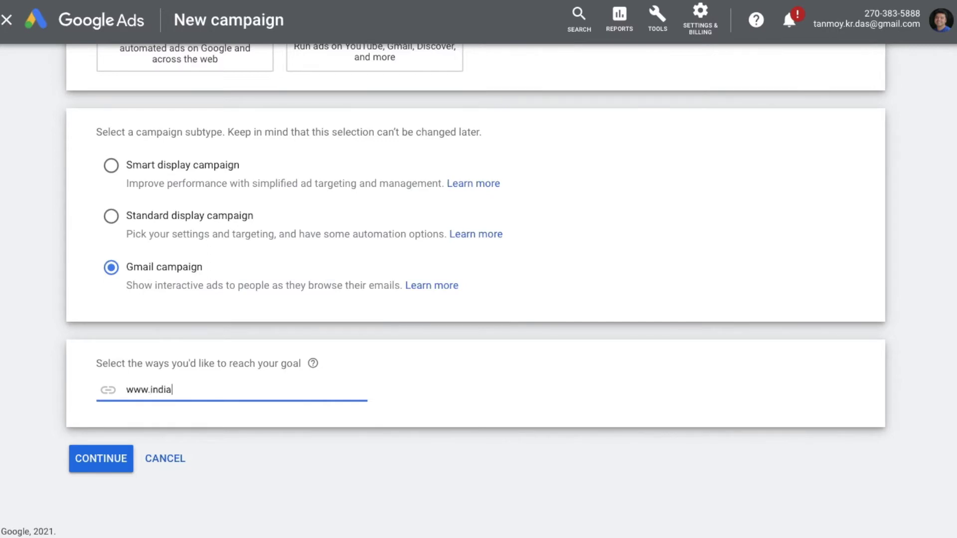
pyautogui.write('sinesstofa')
pyautogui.press('BackSpace')
pyautogui.write('d')
pyautogui.press('BackSpace')
pyautogui.press('BackSpace')
pyautogui.write('day.in')
pyautogui.click(112, 464)
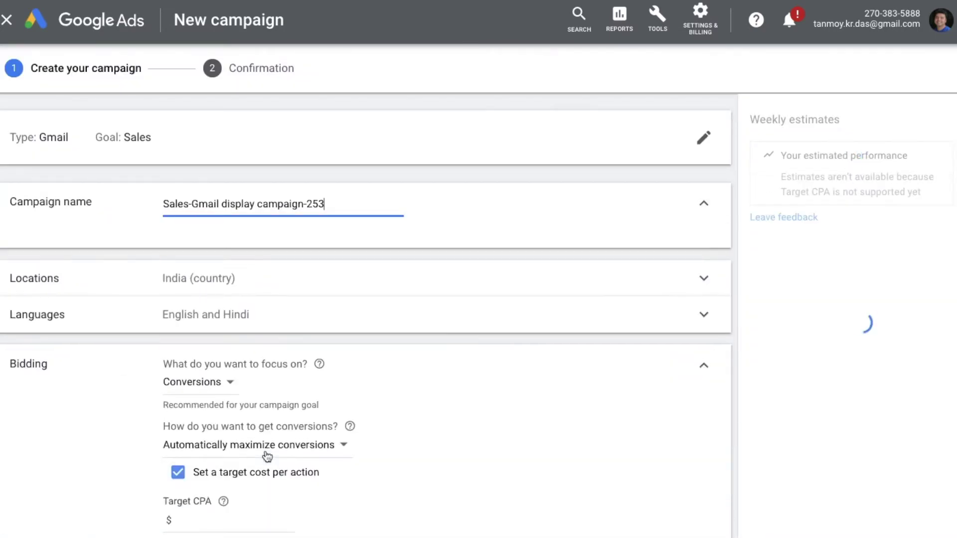
# Replace the default campaign name with GmailJan10.
pyautogui.press('BackSpace')
pyautogui.press('BackSpace')
pyautogui.press('BackSpace')
pyautogui.press('BackSpace')
pyautogui.press('BackSpace')
pyautogui.press('BackSpace')
pyautogui.press('BackSpace')
pyautogui.press('BackSpace')
pyautogui.press('BackSpace')
pyautogui.press('BackSpace')
pyautogui.press('BackSpace')
pyautogui.press('BackSpace')
pyautogui.press('BackSpace')
pyautogui.press('BackSpace')
pyautogui.press('BackSpace')
pyautogui.press('BackSpace')
pyautogui.press('BackSpace')
pyautogui.press('BackSpace')
pyautogui.press('BackSpace')
pyautogui.press('BackSpace')
pyautogui.press('BackSpace')
pyautogui.press('BackSpace')
pyautogui.press('BackSpace')
pyautogui.press('BackSpace')
pyautogui.press('BackSpace')
pyautogui.press('BackSpace')
pyautogui.press('BackSpace')
pyautogui.press('BackSpace')
pyautogui.press('BackSpace')
pyautogui.press('BackSpace')
pyautogui.press('BackSpace')
pyautogui.press('BackSpace')
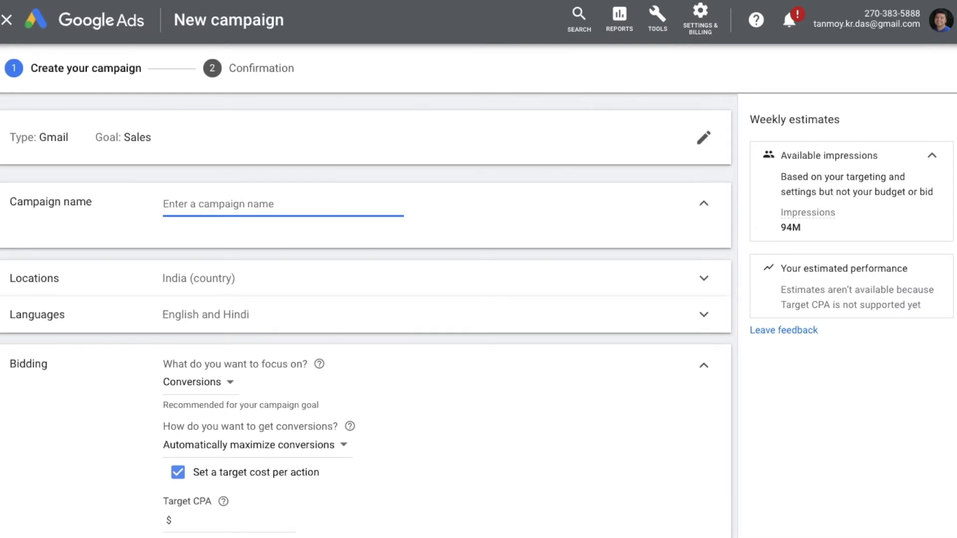
pyautogui.write('GmailJan10')
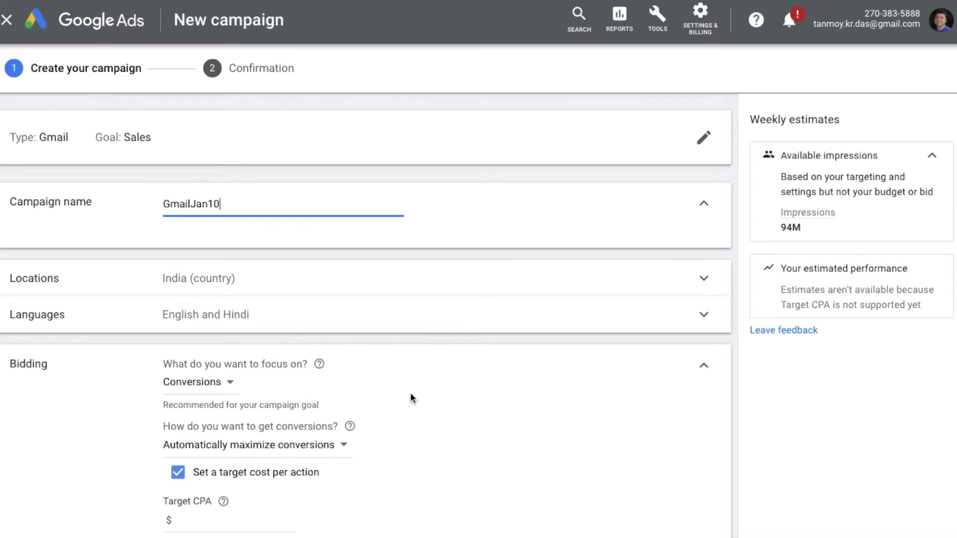
# Review the campaign's targeted locations and customer languages.
pyautogui.click(351, 274)
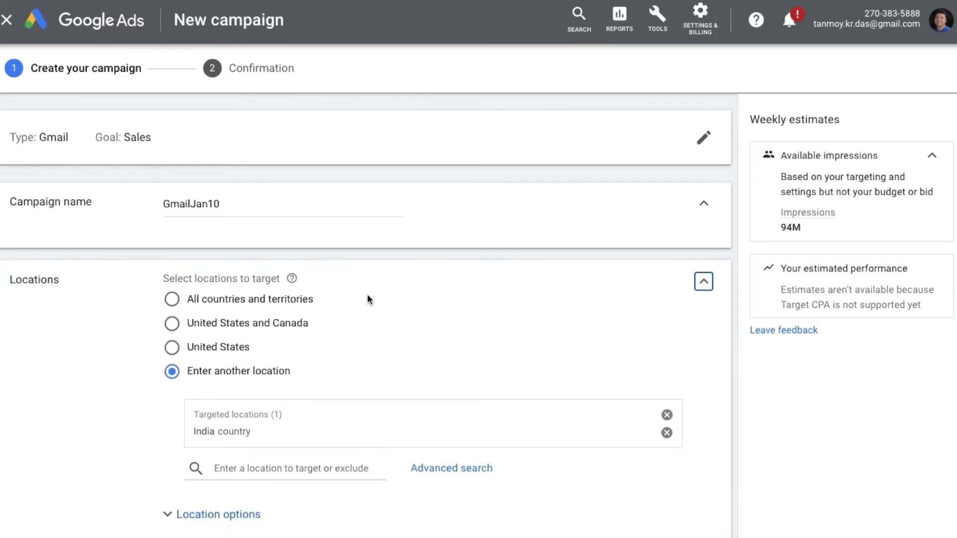
pyautogui.scroll(-3, 369, 302)
pyautogui.scroll(-3, 369, 383)
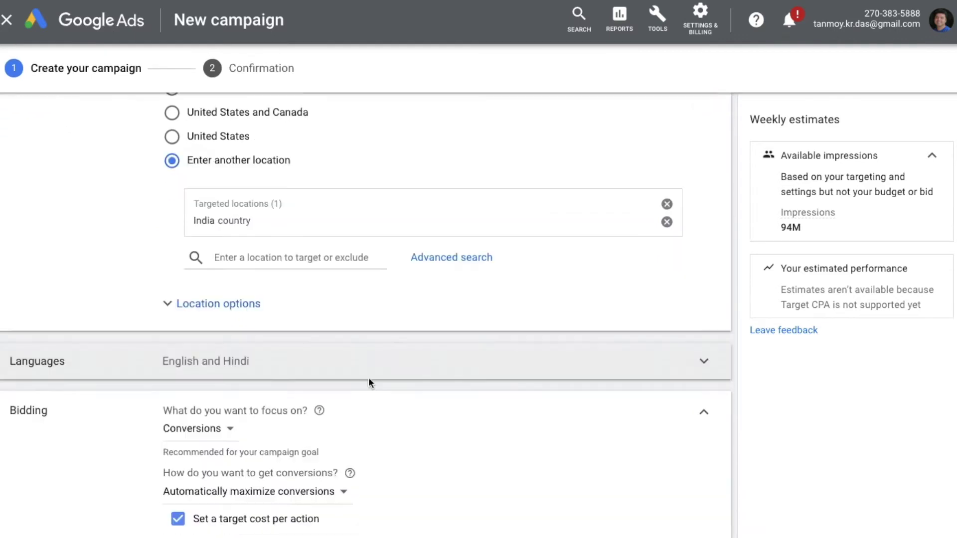
pyautogui.click(347, 324)
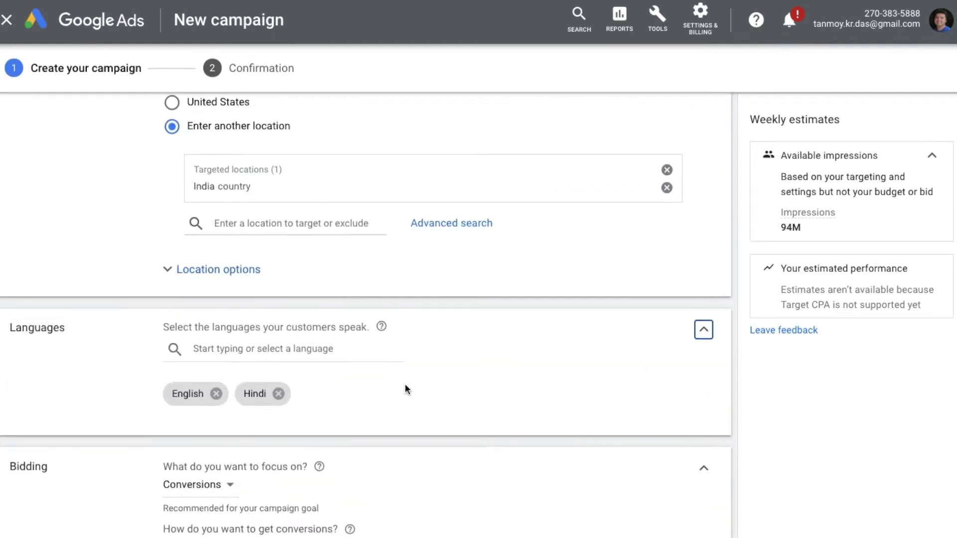
pyautogui.scroll(-2, 410, 385)
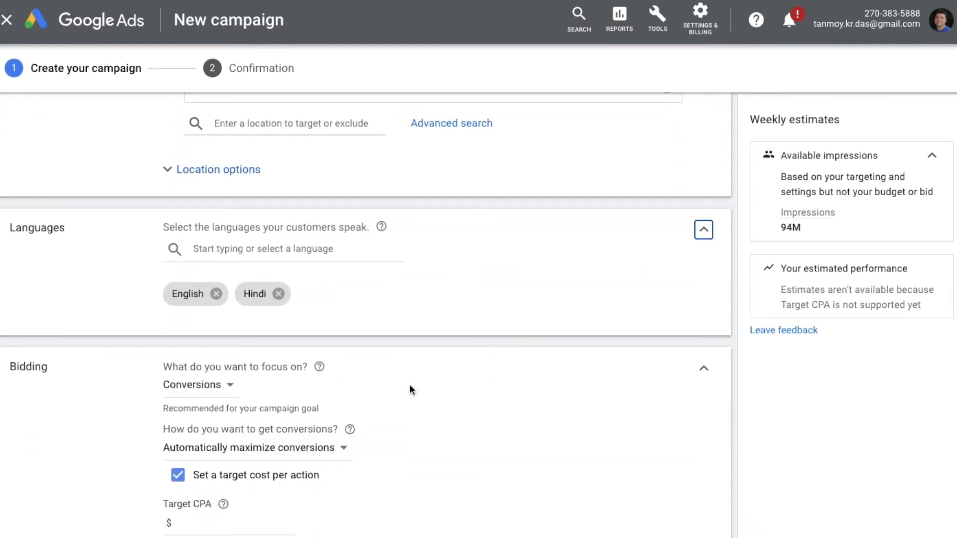
# Select the bid strategy directly as Target ROAS and set the target to 150%.
pyautogui.scroll(-4, 410, 389)
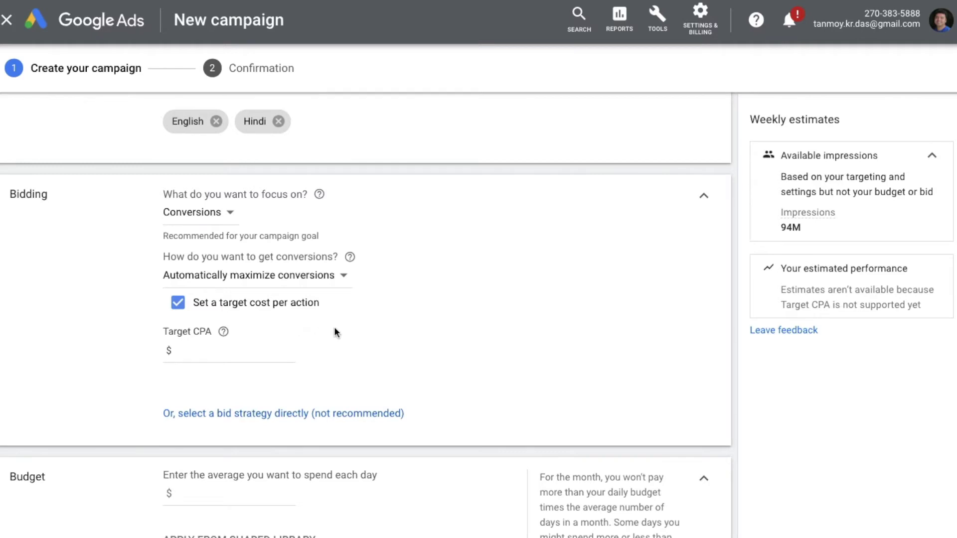
pyautogui.click(261, 413)
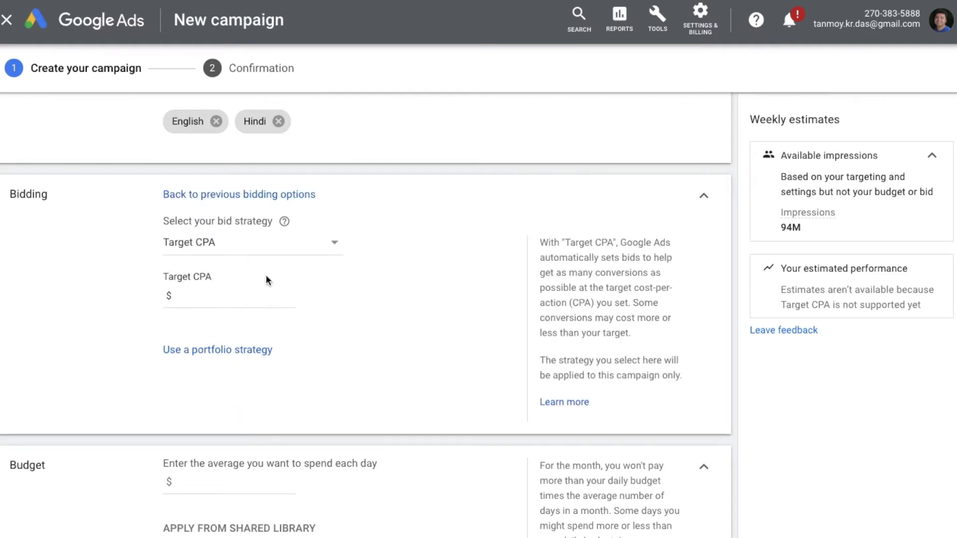
pyautogui.click(270, 246)
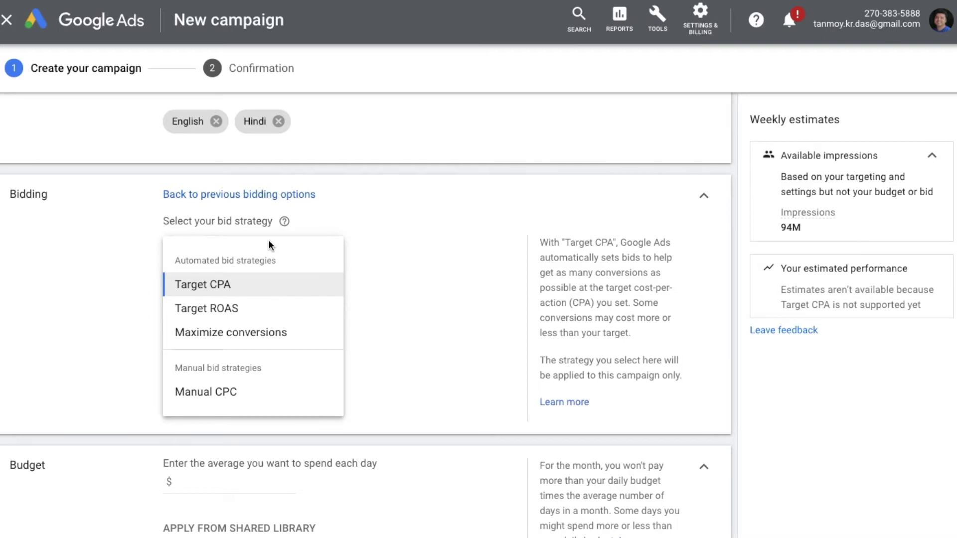
pyautogui.moveTo(284, 317)
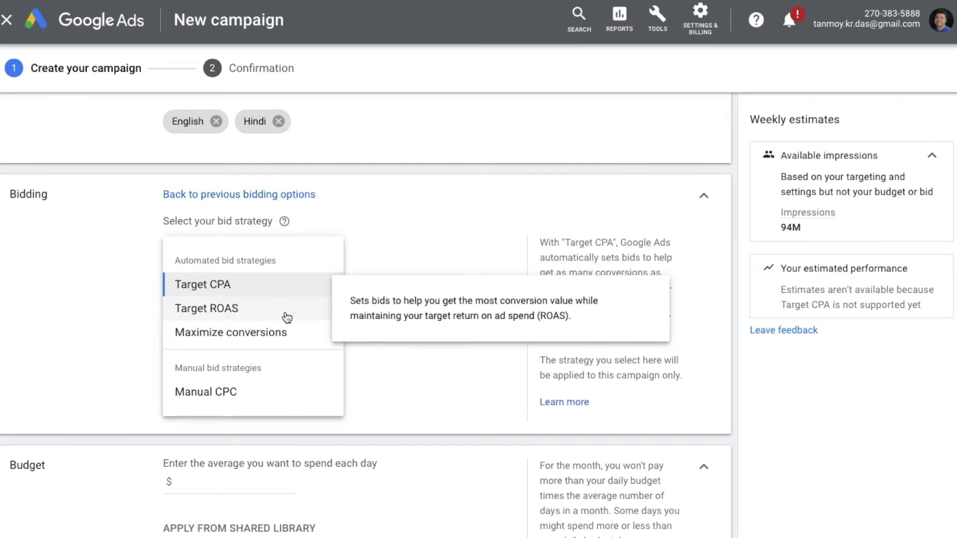
pyautogui.click(287, 318)
pyautogui.click(201, 301)
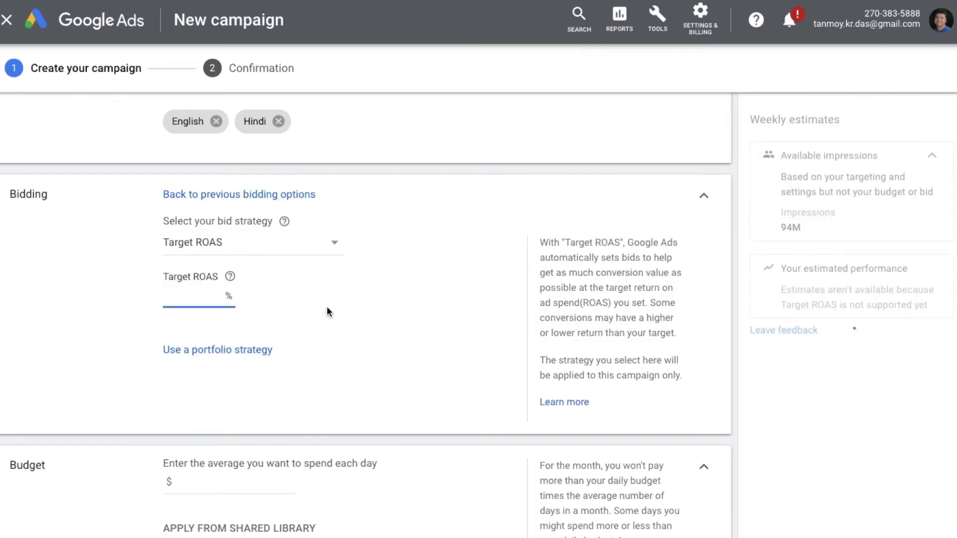
pyautogui.write('150')
pyautogui.click(384, 345)
# Set the campaign's average daily budget to $1.00.
pyautogui.scroll(-5, 384, 345)
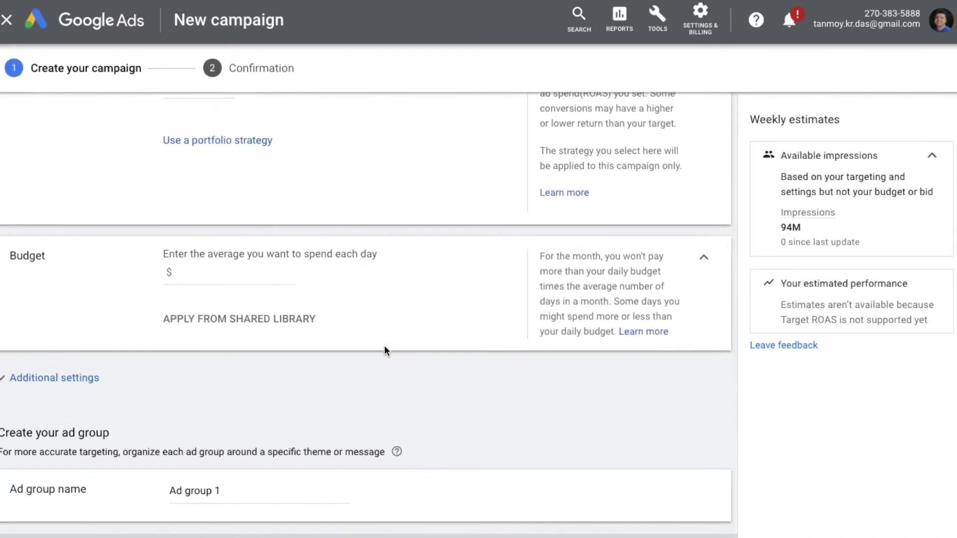
pyautogui.click(268, 276)
pyautogui.write('1')
pyautogui.click(370, 292)
pyautogui.scroll(-1, 436, 299)
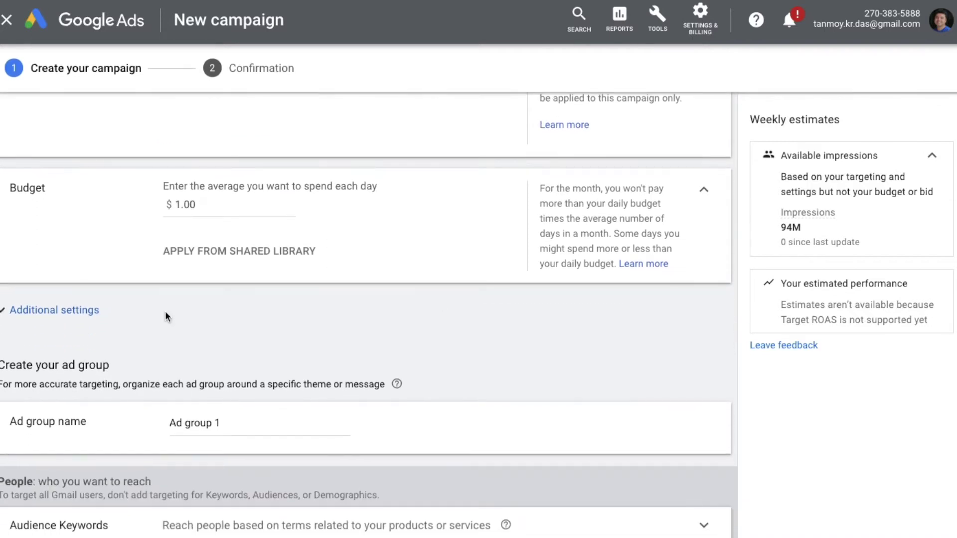
# Expand the campaign's additional settings and review the ad rotation and ad schedule options.
pyautogui.click(84, 314)
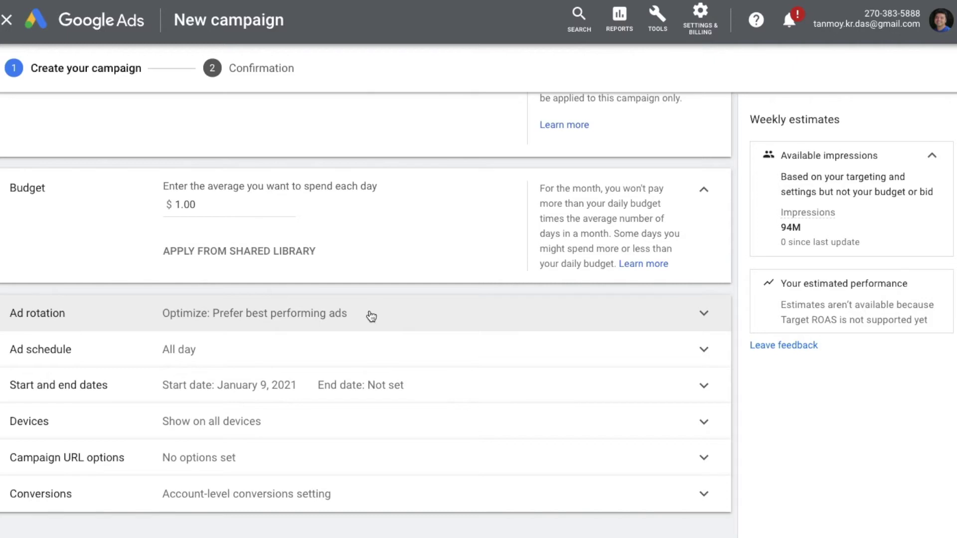
pyautogui.click(386, 325)
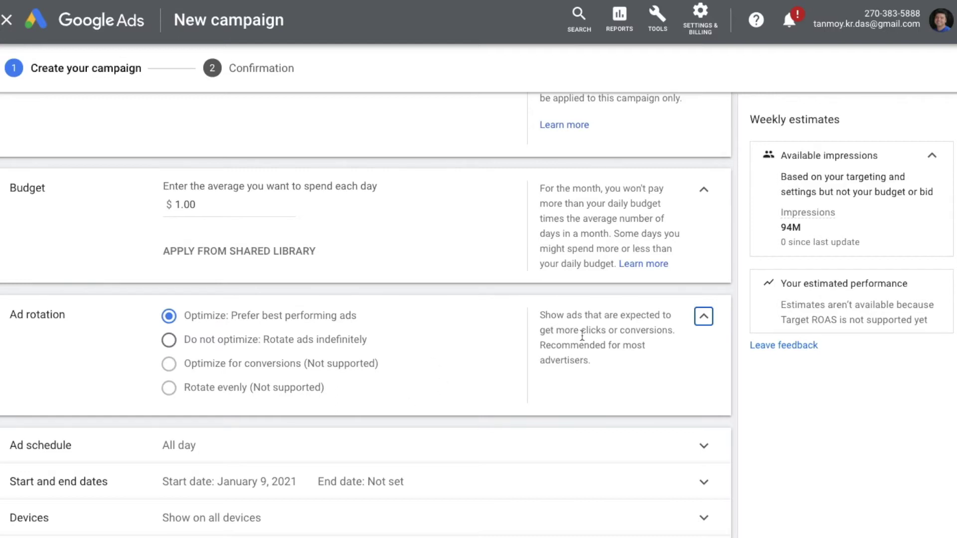
pyautogui.click(705, 317)
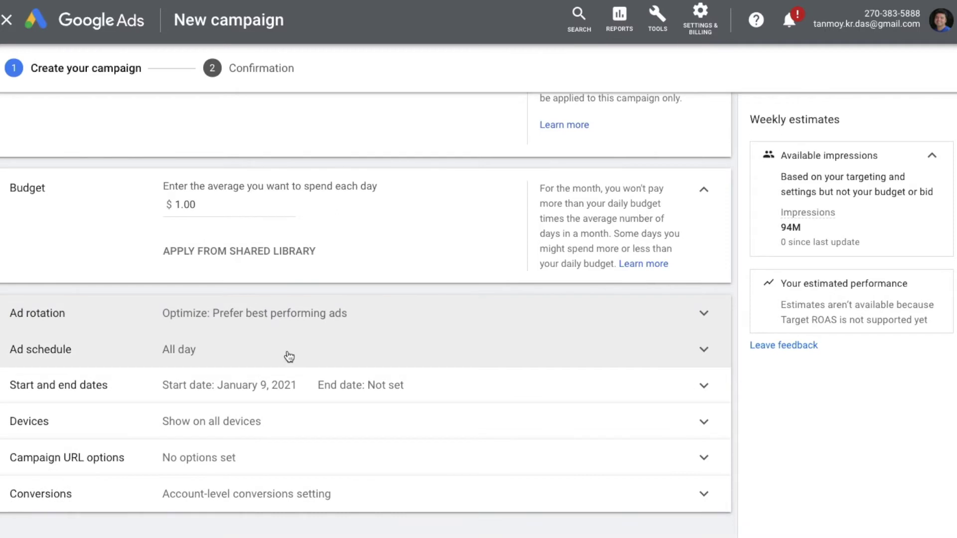
pyautogui.click(299, 356)
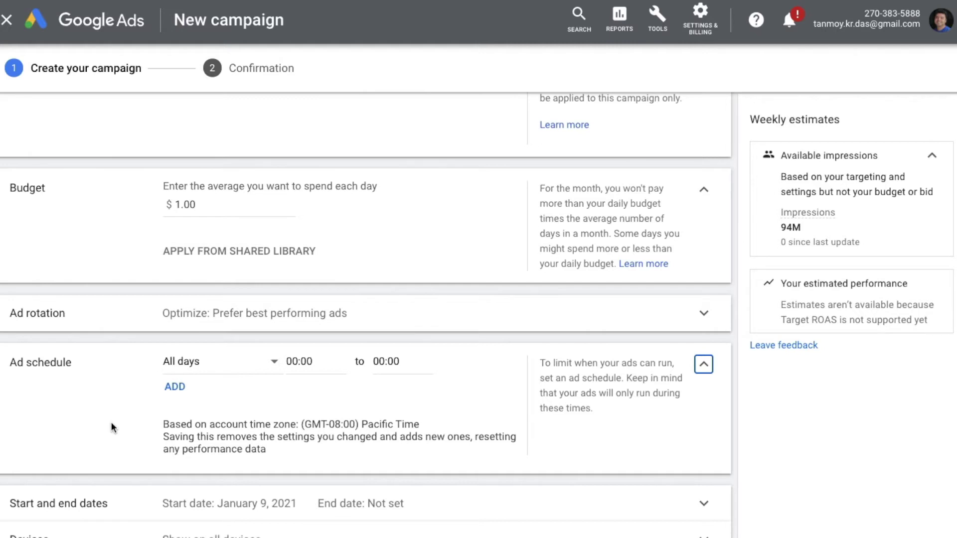
pyautogui.click(703, 365)
# Set the campaign's end date to Feb 28, 2021.
pyautogui.click(382, 386)
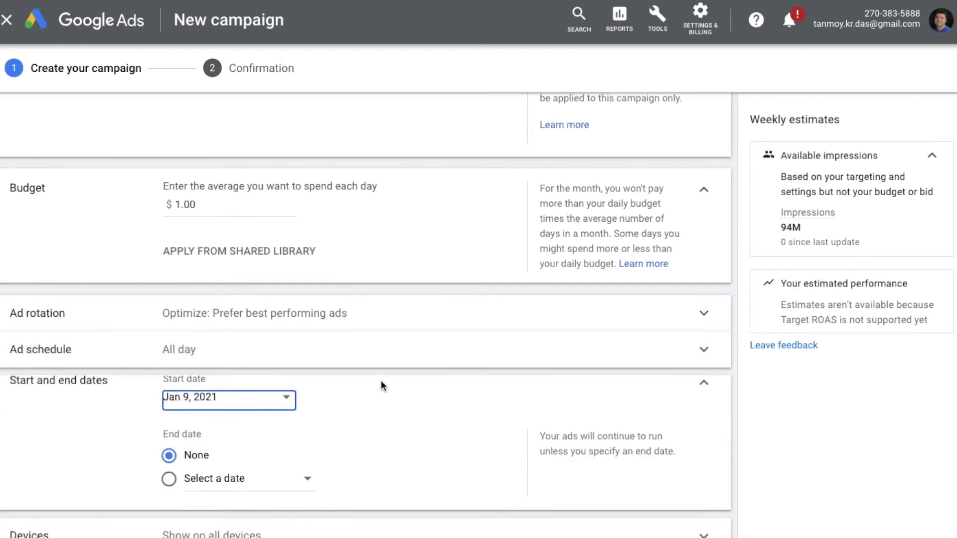
pyautogui.scroll(-3, 365, 438)
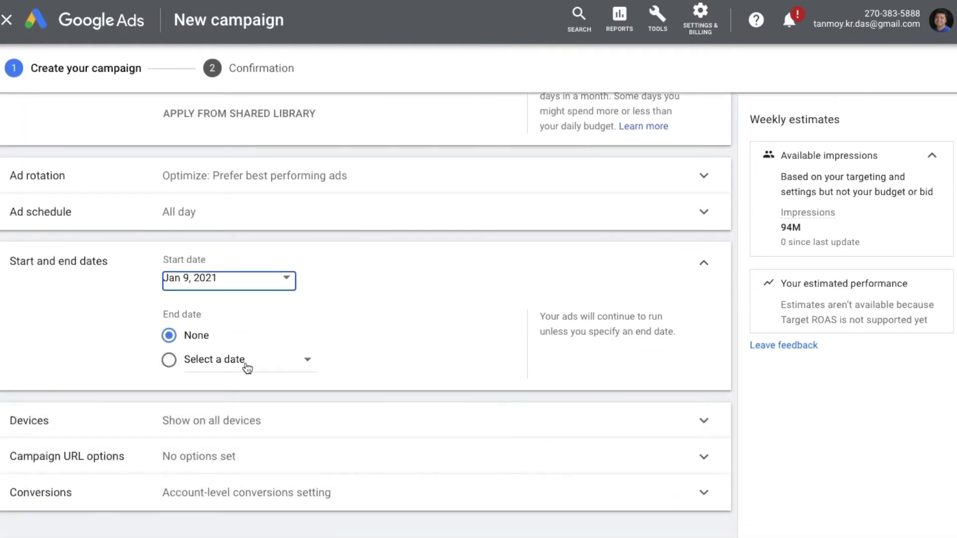
pyautogui.click(199, 359)
pyautogui.scroll(-3, 339, 319)
pyautogui.click(198, 310)
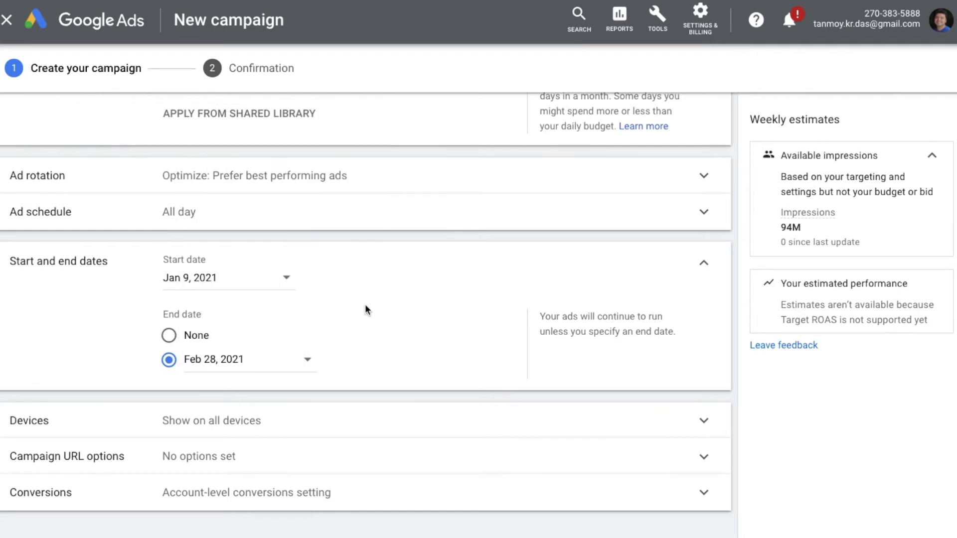
# Review the specific device targeting options, including operating systems, device models and networks, and the campaign's conversion settings.
pyautogui.scroll(-3, 393, 307)
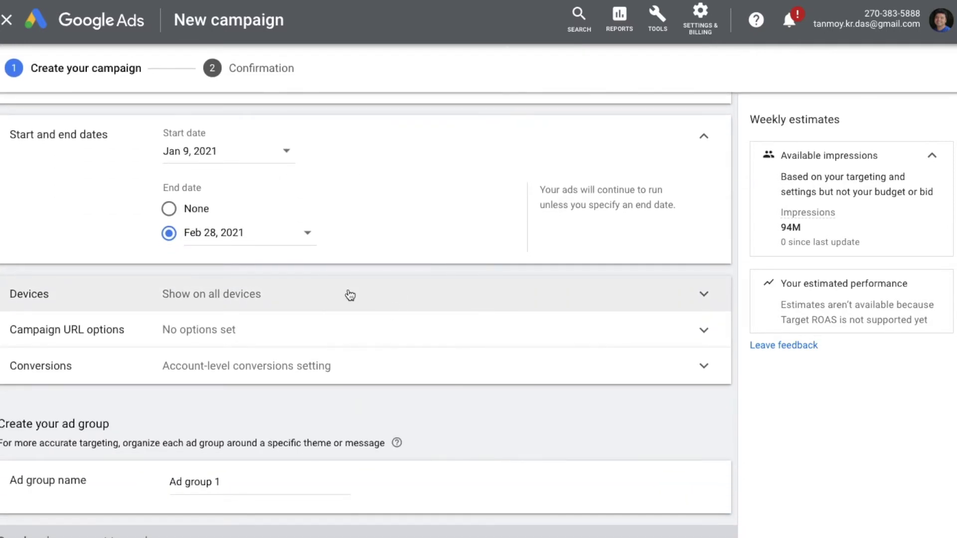
pyautogui.click(408, 289)
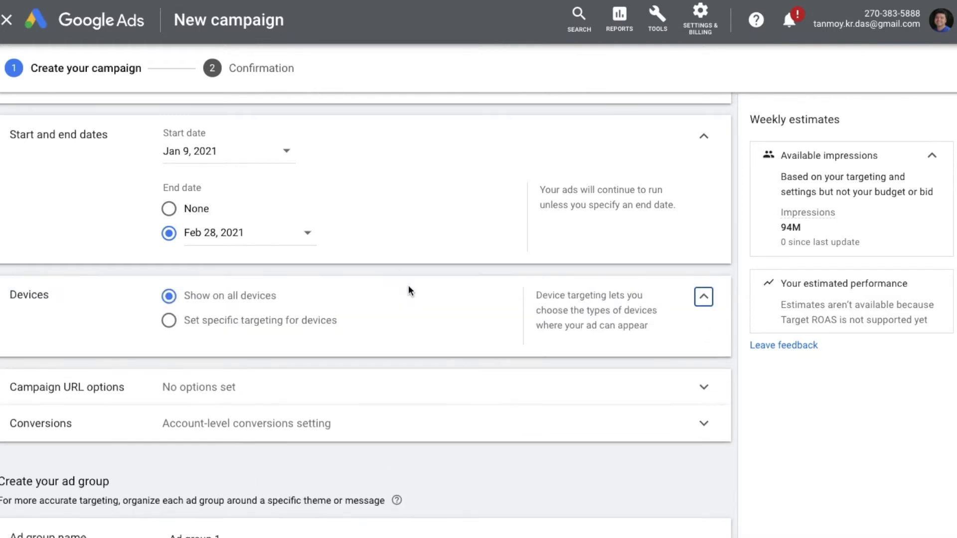
pyautogui.click(283, 327)
pyautogui.scroll(-1, 389, 434)
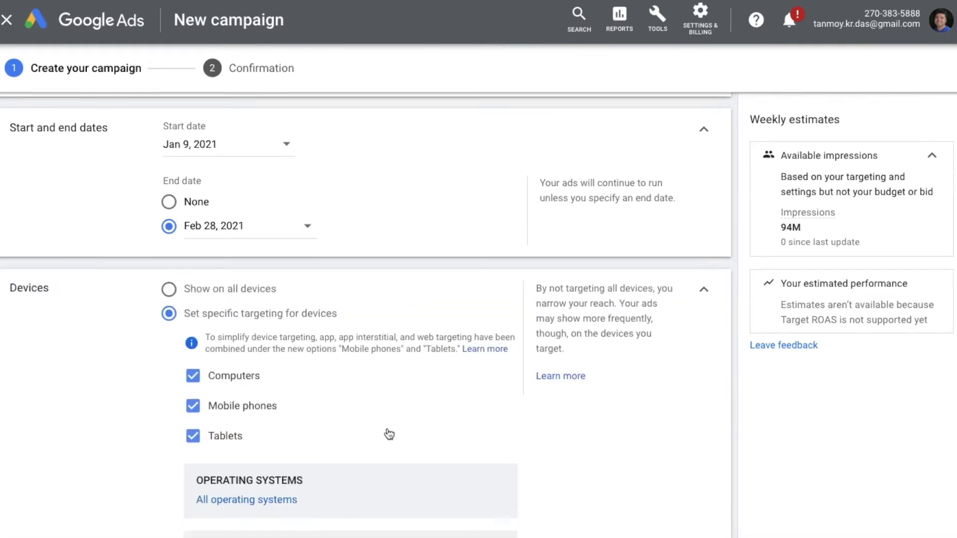
pyautogui.scroll(-3, 389, 434)
pyautogui.scroll(-2, 389, 434)
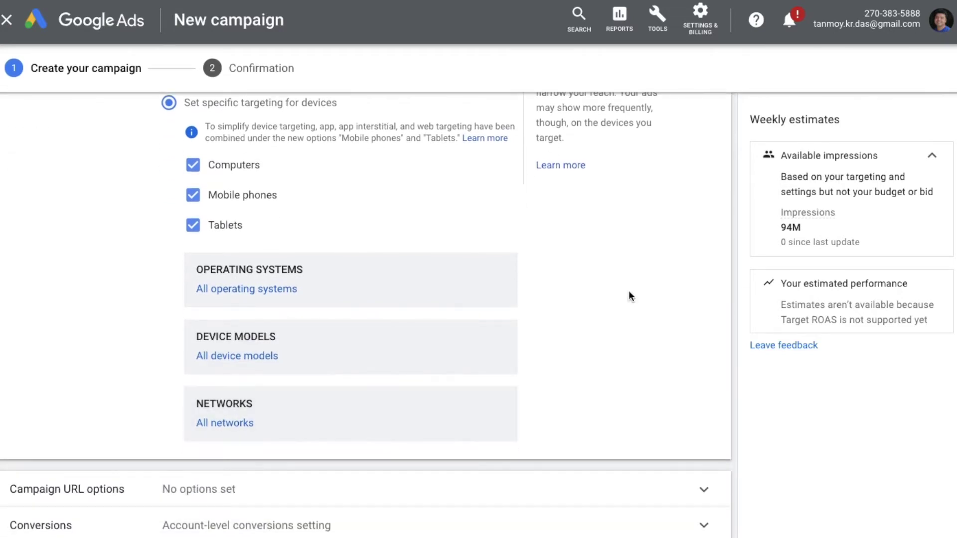
pyautogui.scroll(3, 630, 287)
pyautogui.click(704, 207)
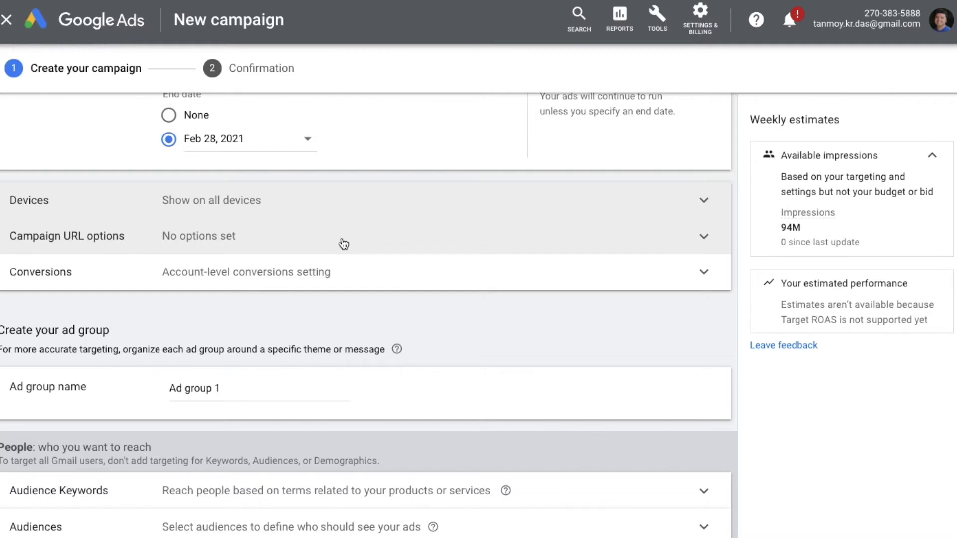
pyautogui.click(339, 272)
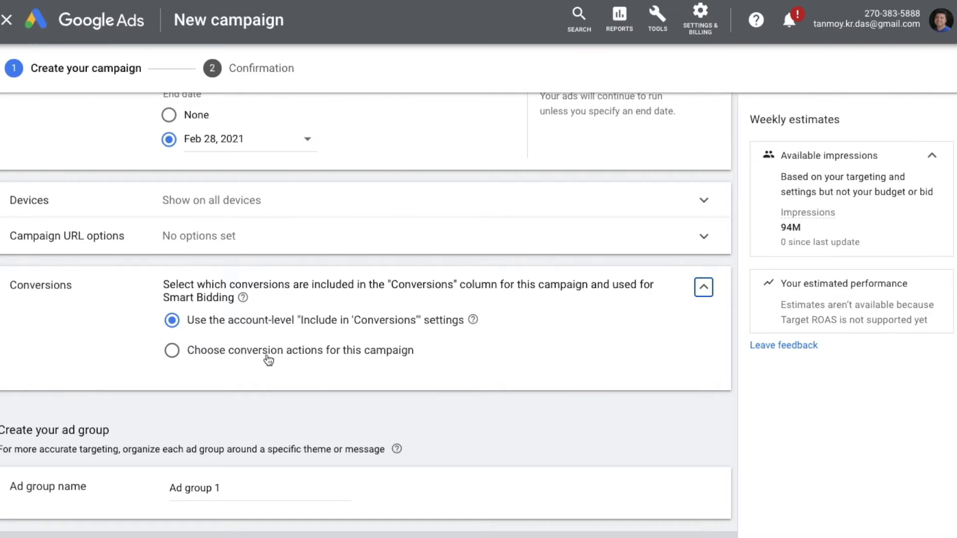
pyautogui.click(703, 288)
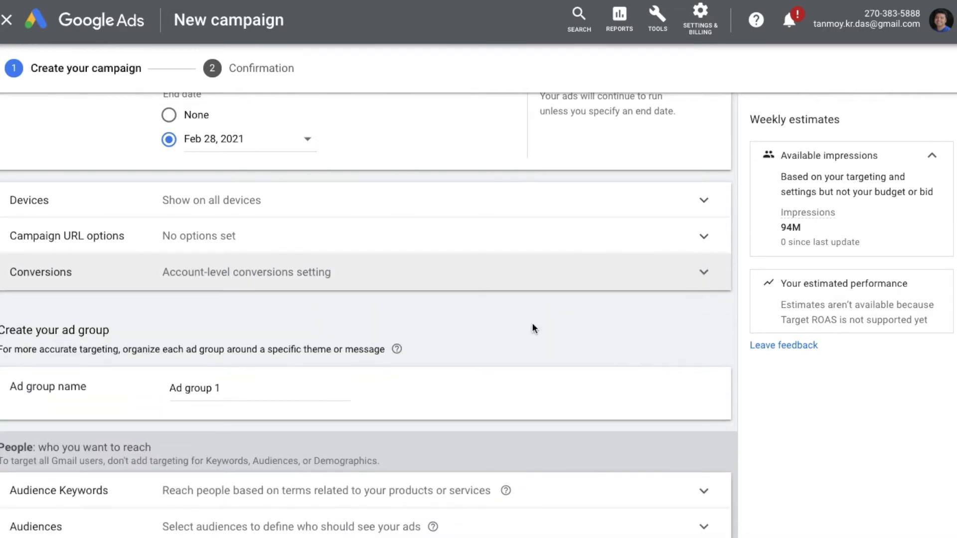
# Rename the ad group as "Ad group2333444".
pyautogui.scroll(-4, 521, 340)
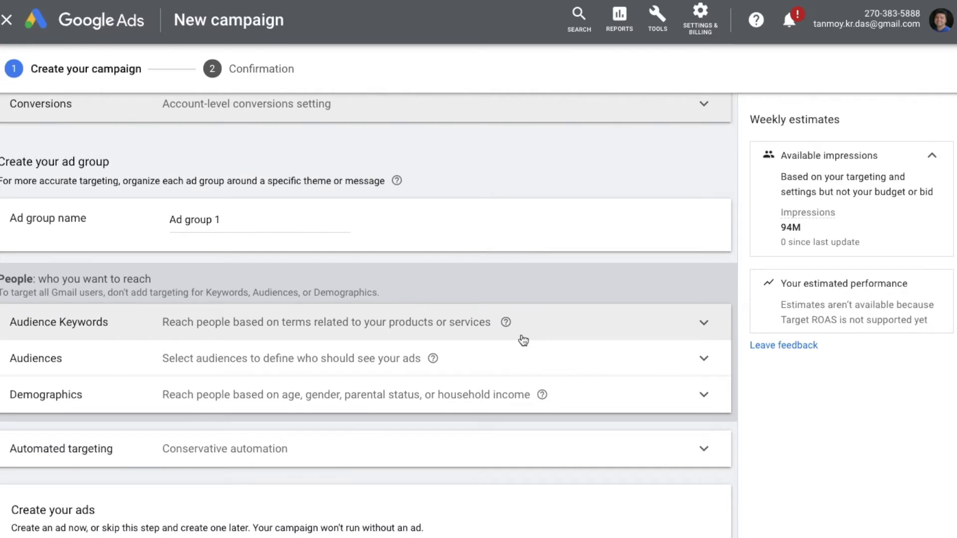
pyautogui.click(254, 221)
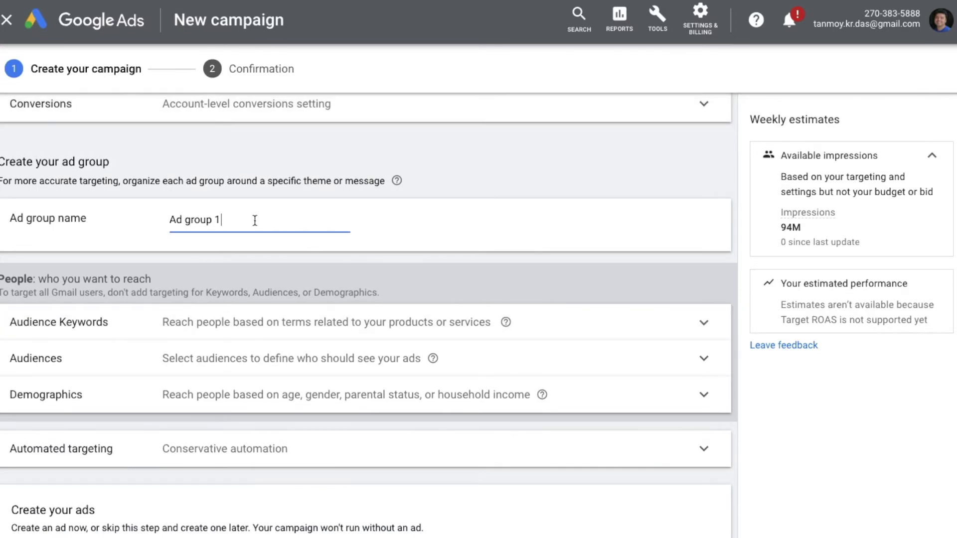
pyautogui.press('BackSpace')
pyautogui.press('BackSpace')
pyautogui.write('2333444')
# Enter "business listing" as the first targeted audience keyword for the ad group.
pyautogui.scroll(-2, 421, 333)
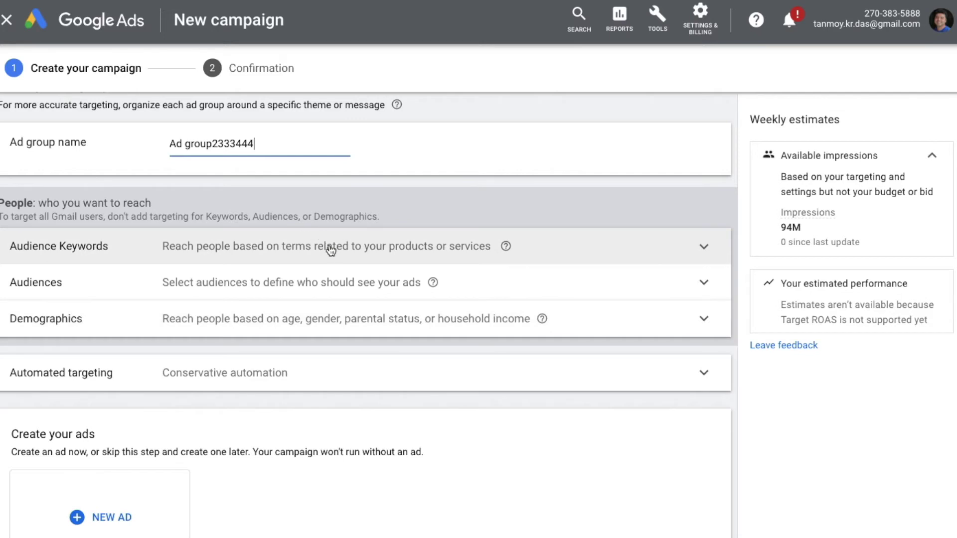
pyautogui.click(330, 250)
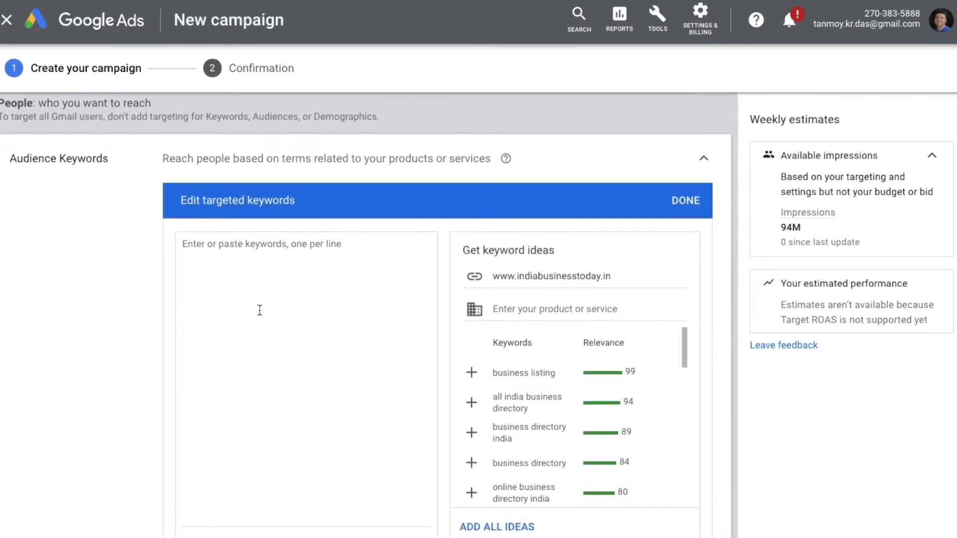
pyautogui.click(294, 294)
pyautogui.write('busi')
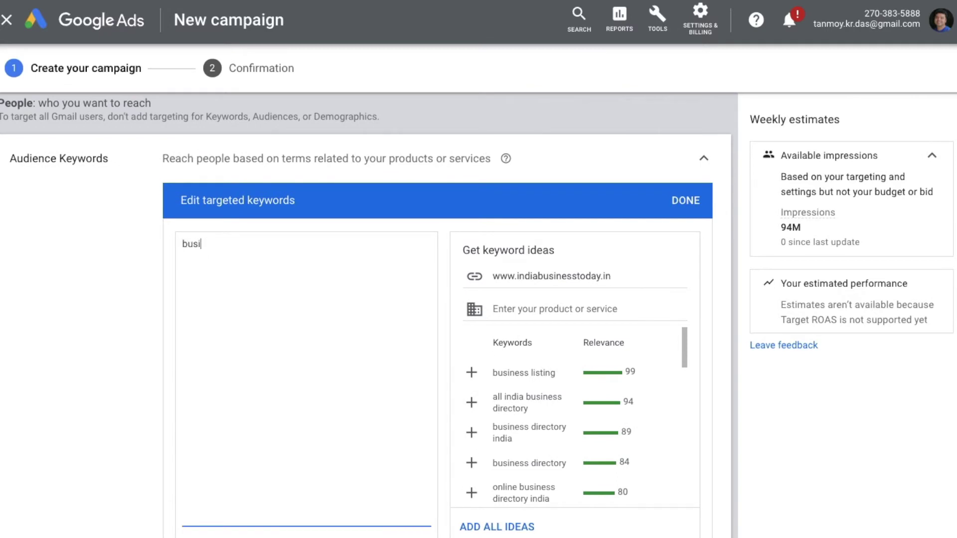
pyautogui.write('ness lisitn')
pyautogui.press('BackSpace')
pyautogui.press('BackSpace')
pyautogui.press('BackSpace')
pyautogui.write('ting')
pyautogui.press('Return')
# Add "online business listing" as a second targeted keyword and save the keyword list.
pyautogui.write('o')
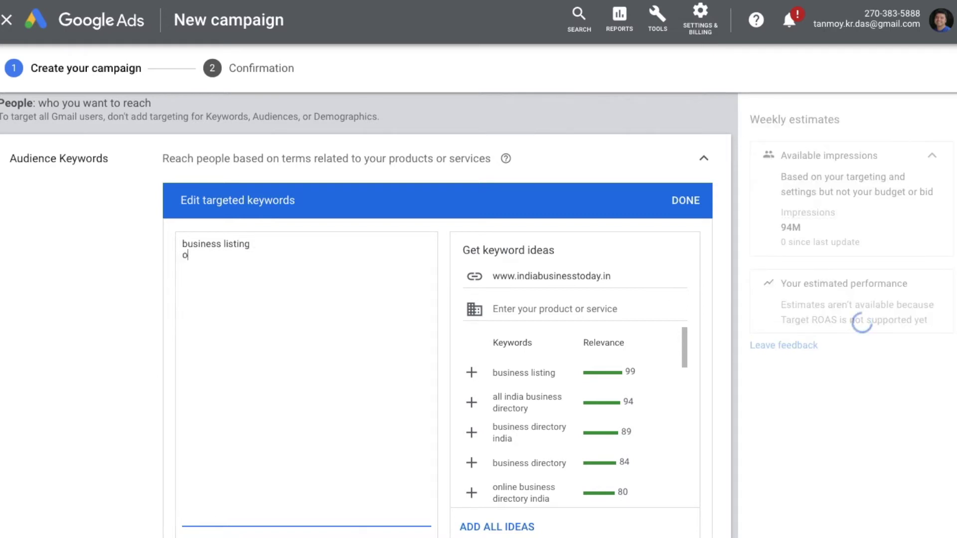
pyautogui.write('nline b')
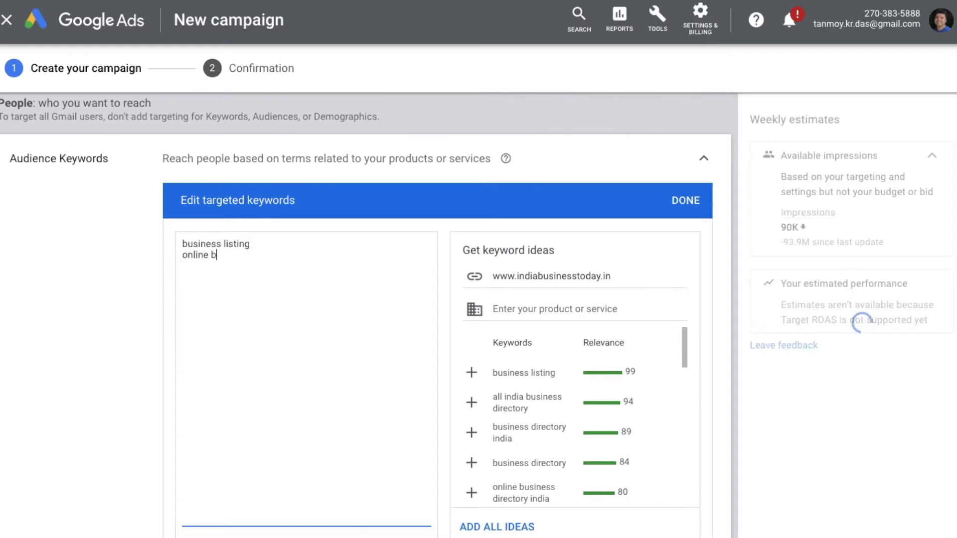
pyautogui.write('usines')
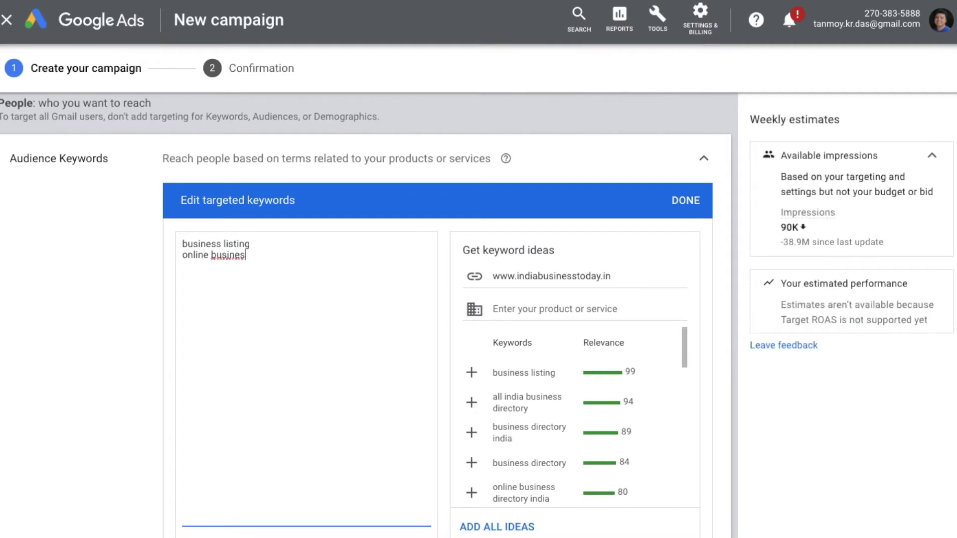
pyautogui.write('s')
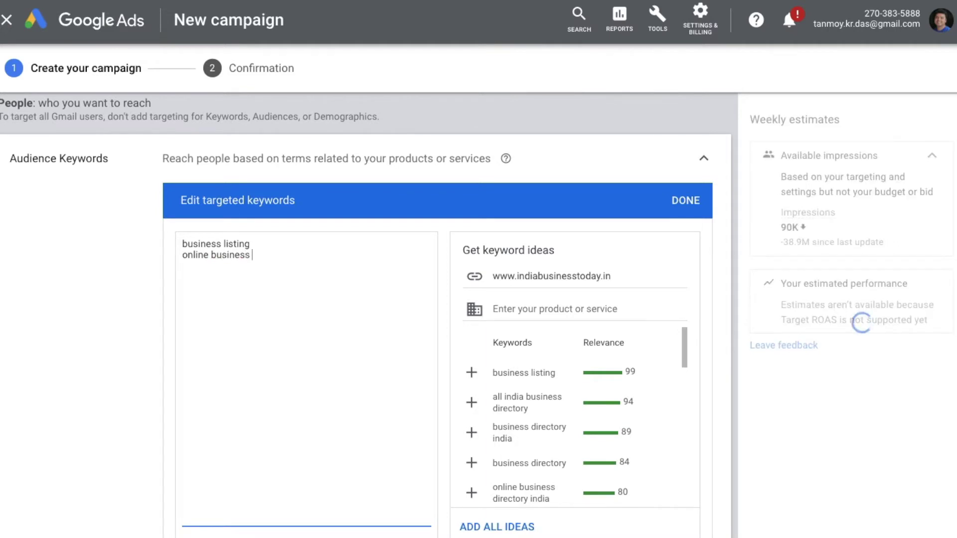
pyautogui.write(' lisitng')
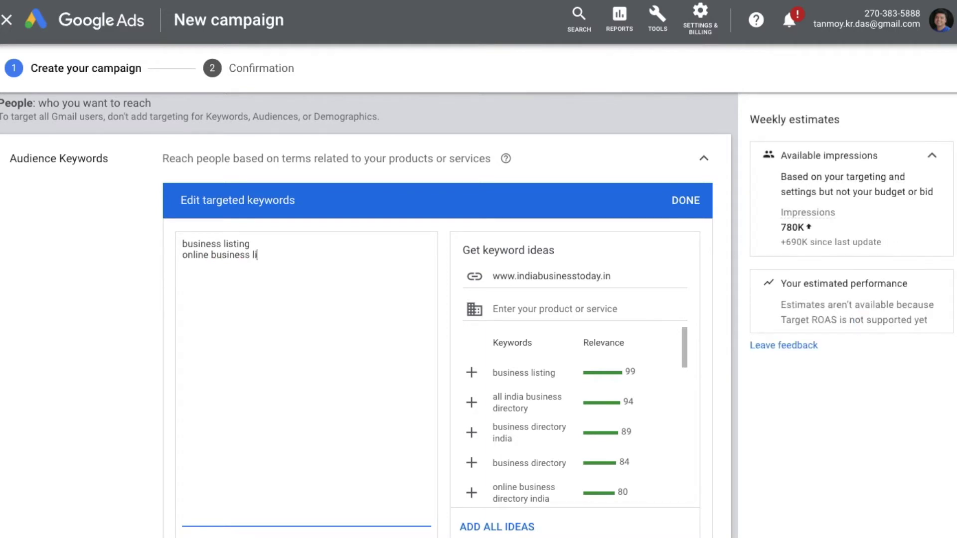
pyautogui.press('BackSpace')
pyautogui.press('BackSpace')
pyautogui.press('BackSpace')
pyautogui.press('BackSpace')
pyautogui.write('ting')
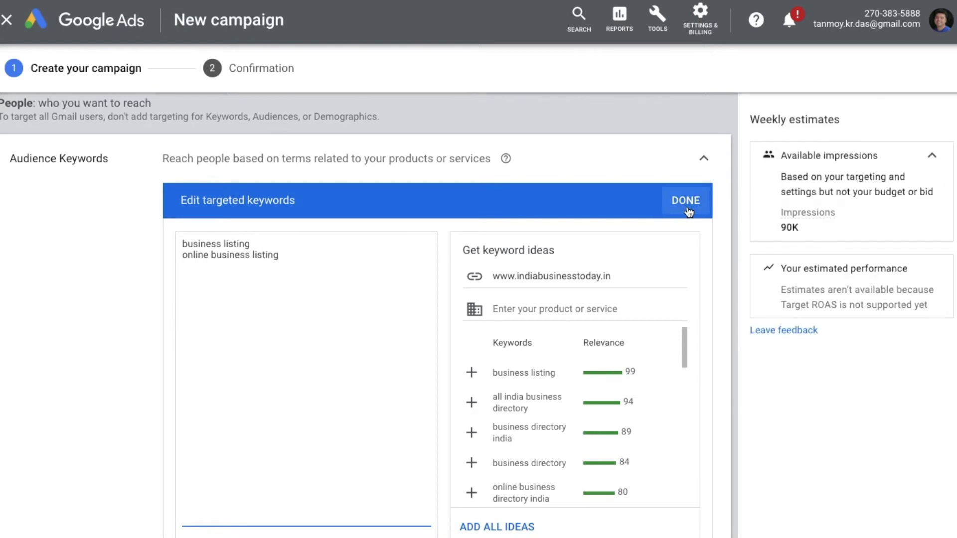
pyautogui.click(687, 206)
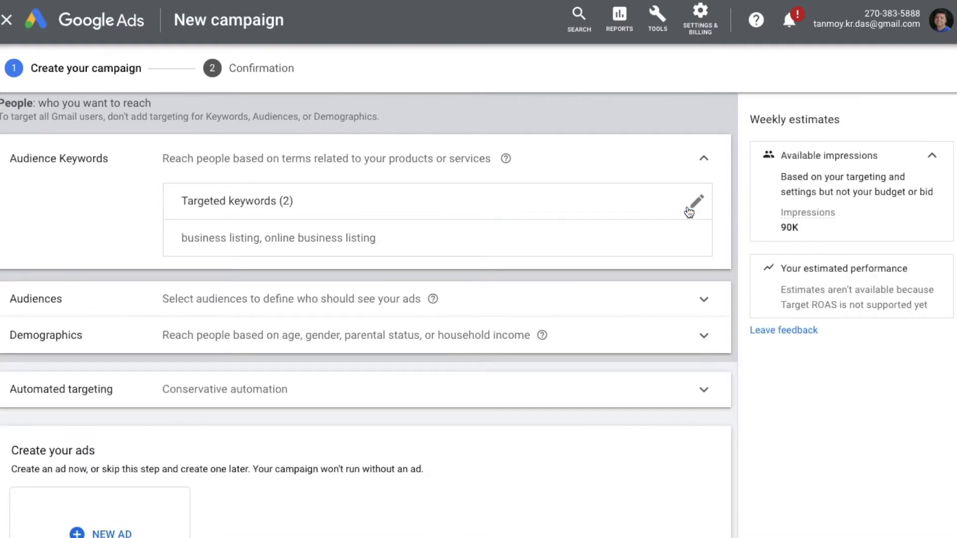
# Target the detailed demographic audience Parents of Teens (13-17 years) under Parental Status.
pyautogui.click(285, 293)
pyautogui.scroll(-1, 98, 376)
pyautogui.scroll(-2, 98, 375)
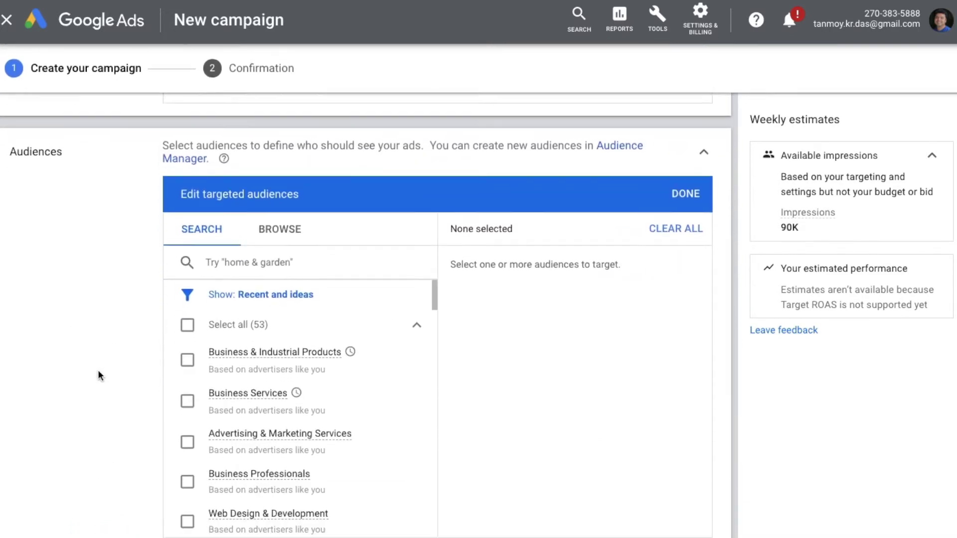
pyautogui.click(292, 224)
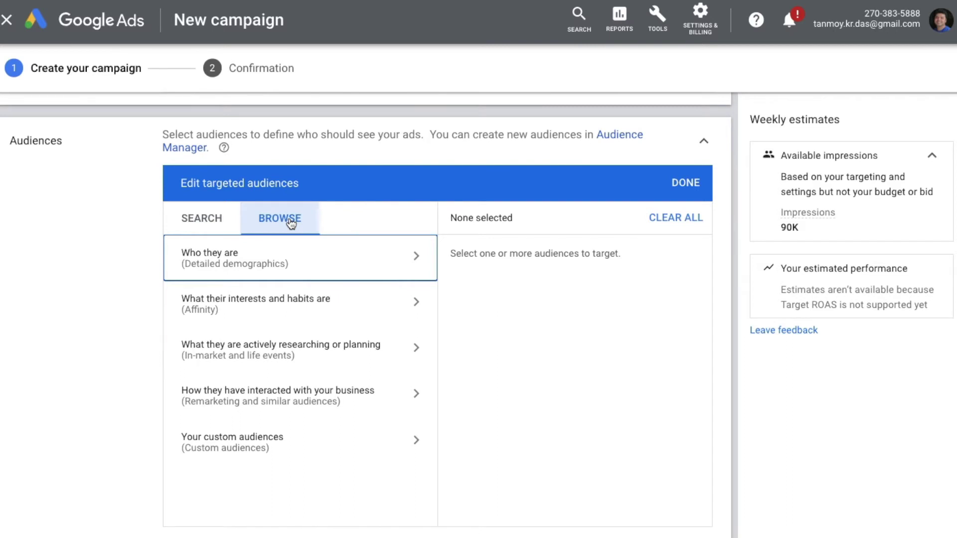
pyautogui.click(375, 260)
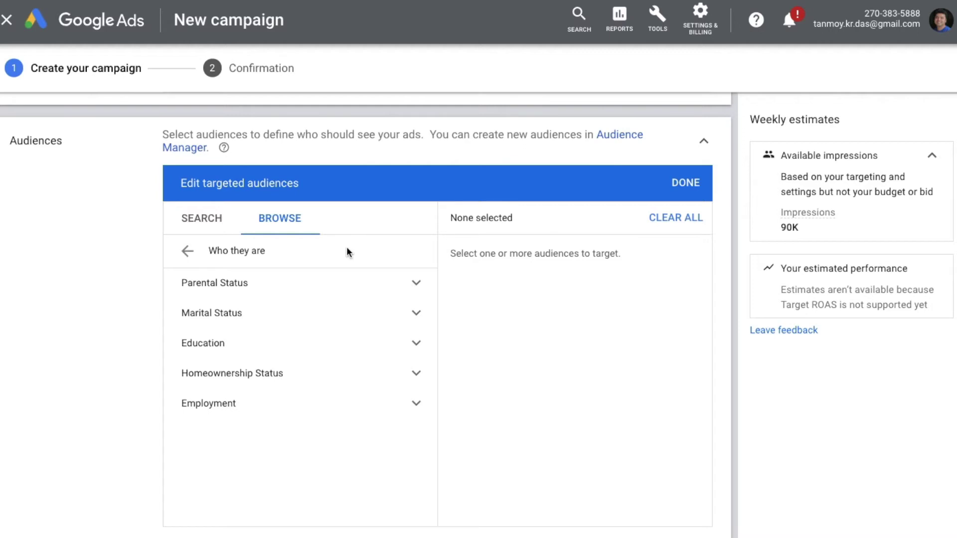
pyautogui.click(403, 289)
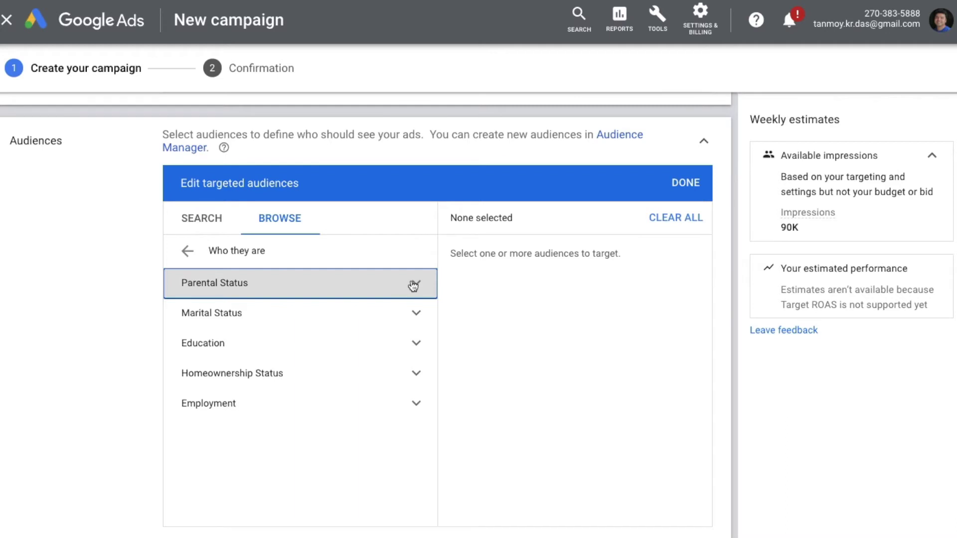
pyautogui.click(413, 284)
pyautogui.click(422, 319)
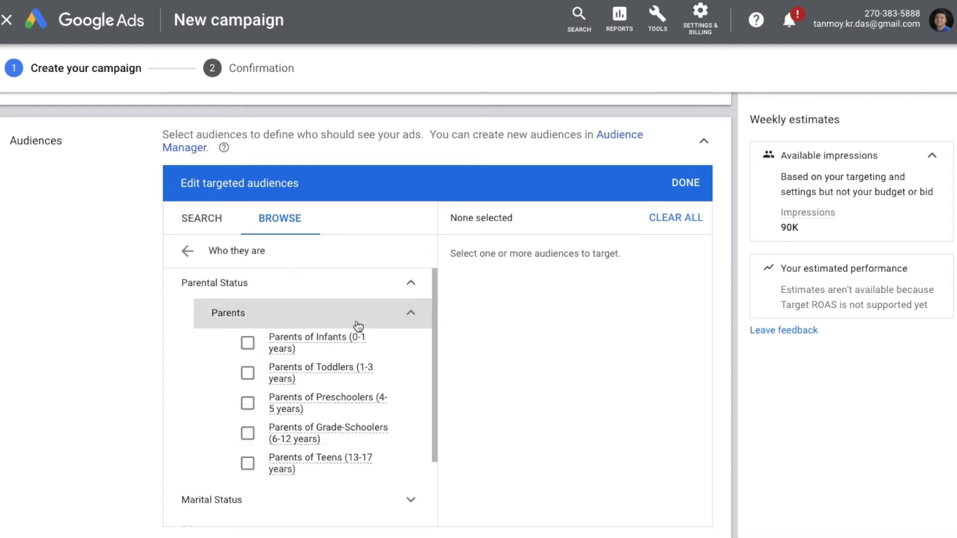
pyautogui.click(247, 475)
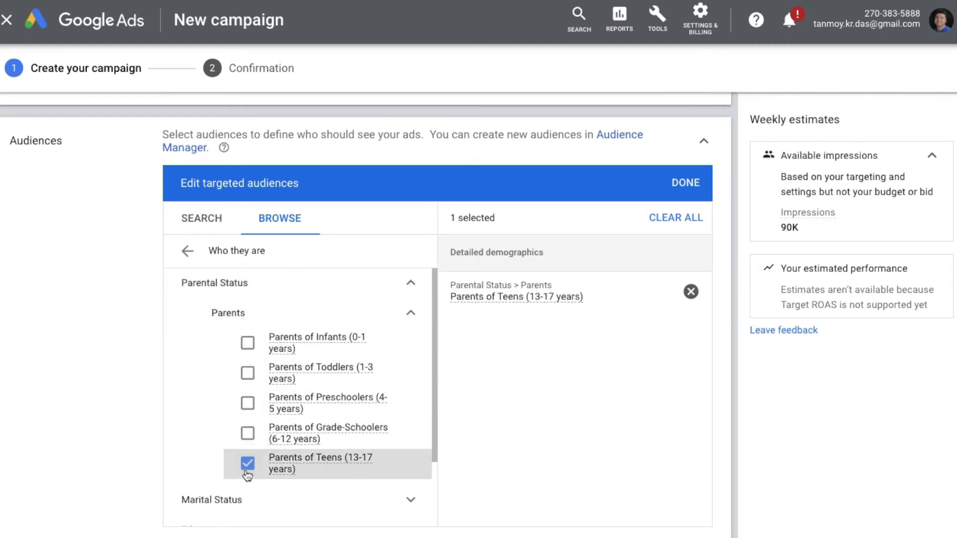
pyautogui.click(412, 288)
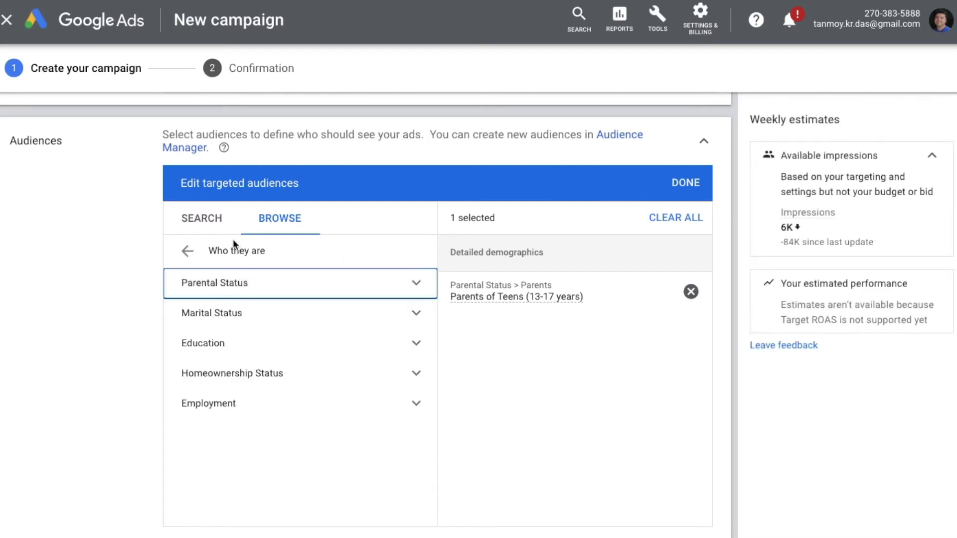
pyautogui.click(187, 251)
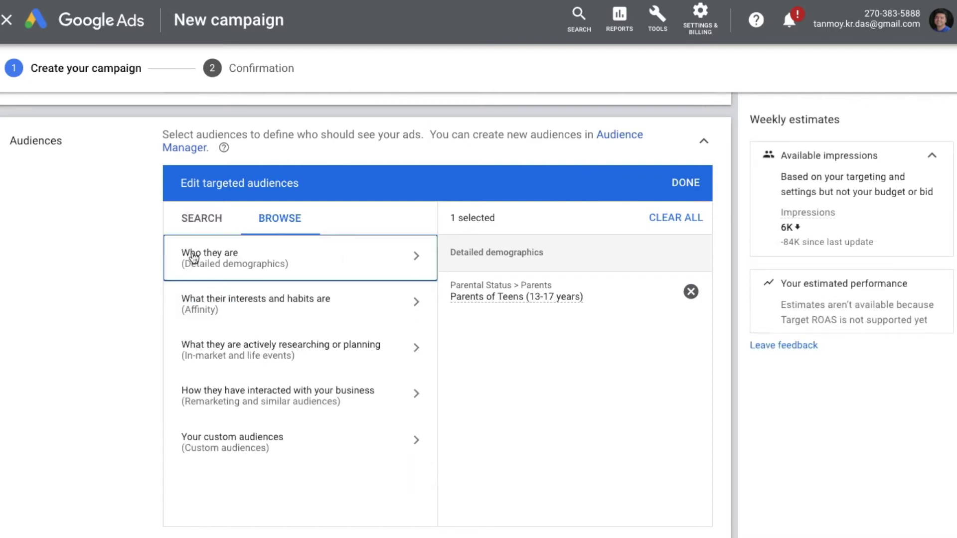
# Add the affinity audiences Home & Garden and Lifestyles & Hobbies to the targeted audiences.
pyautogui.click(337, 315)
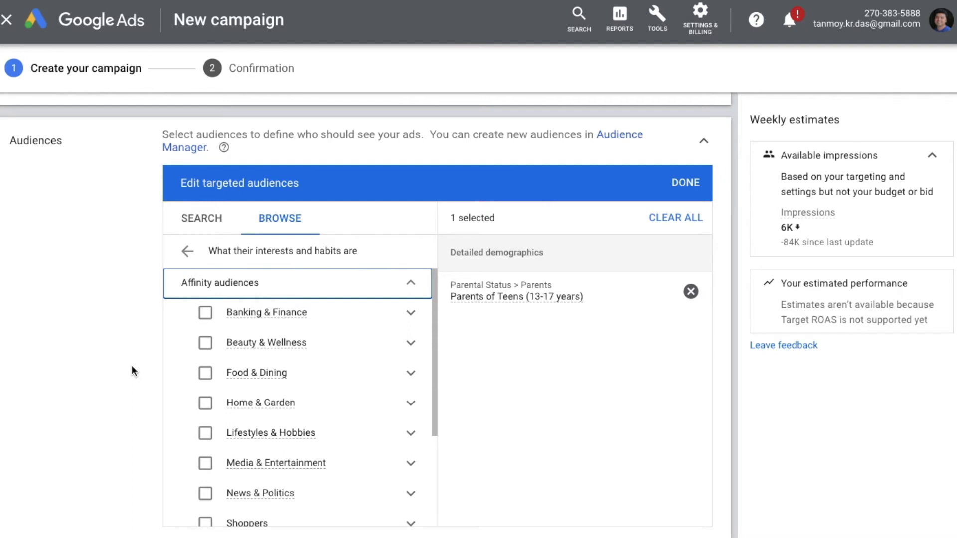
pyautogui.scroll(-1, 132, 370)
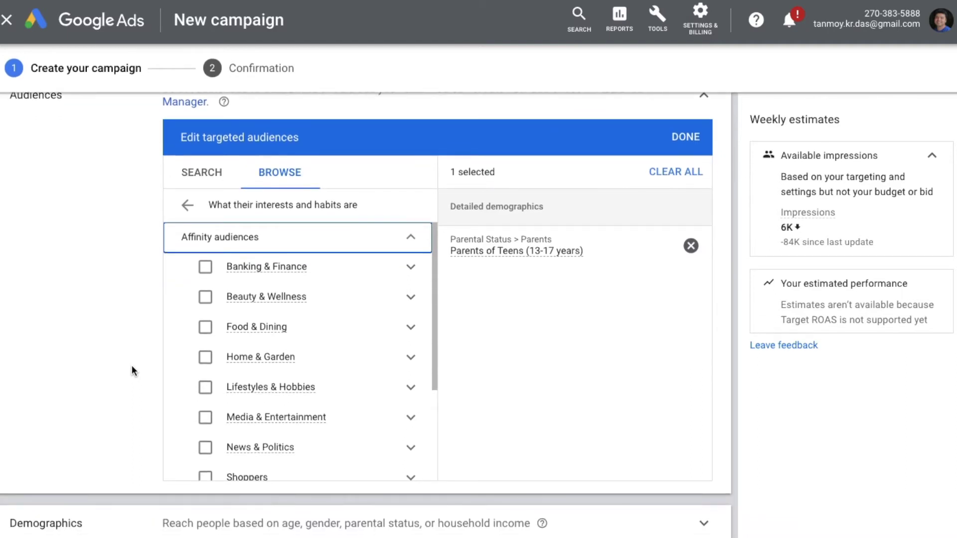
pyautogui.click(206, 359)
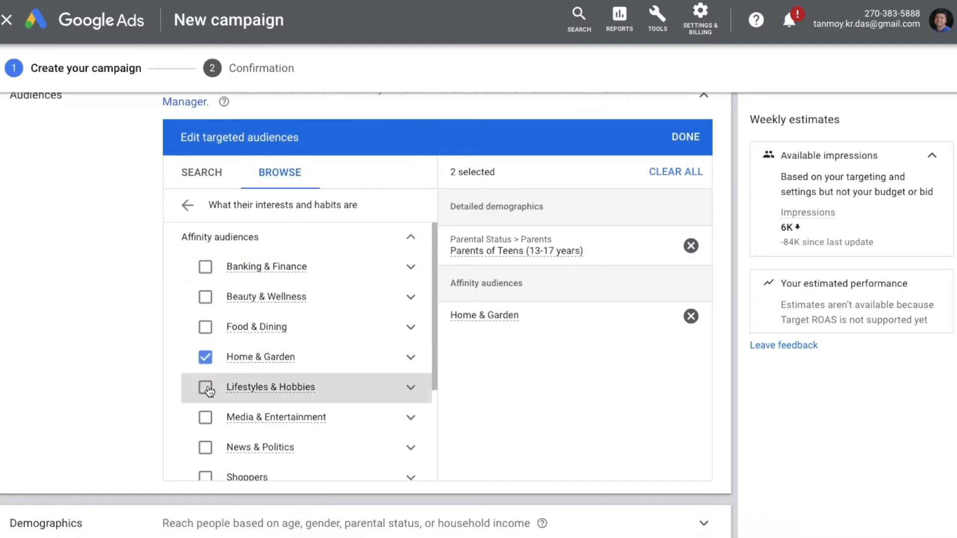
pyautogui.click(206, 388)
pyautogui.click(188, 206)
# Add the in-market audience Business Services to the targeted audiences.
pyautogui.click(332, 320)
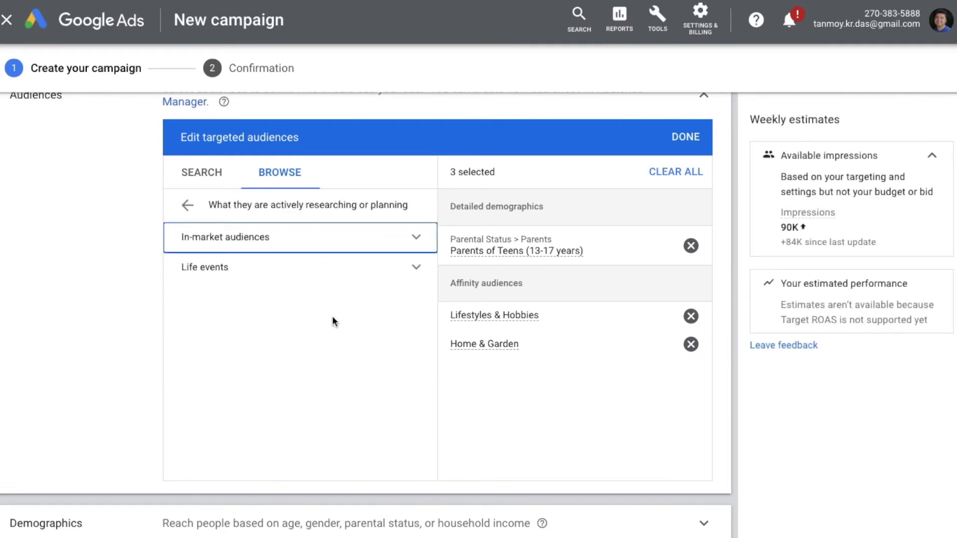
pyautogui.click(417, 241)
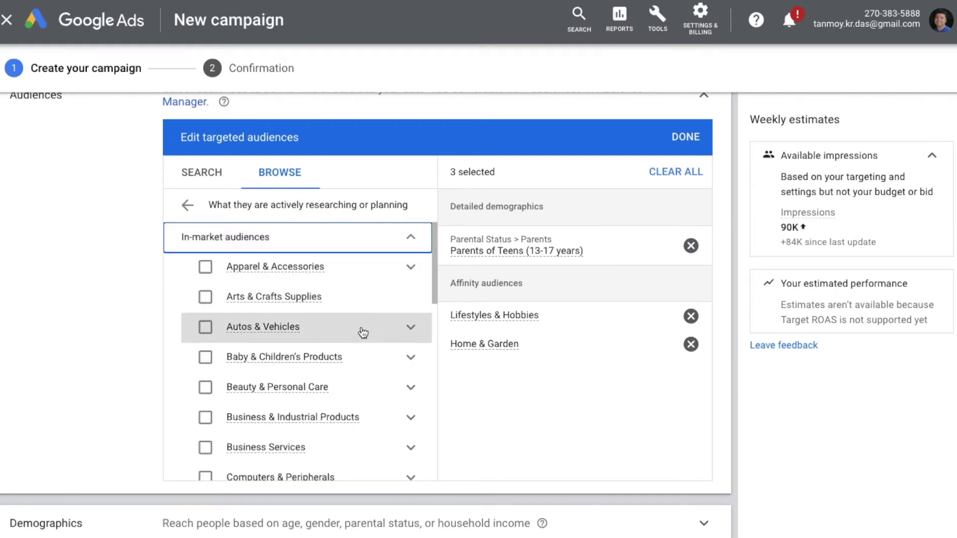
pyautogui.scroll(-2, 357, 413)
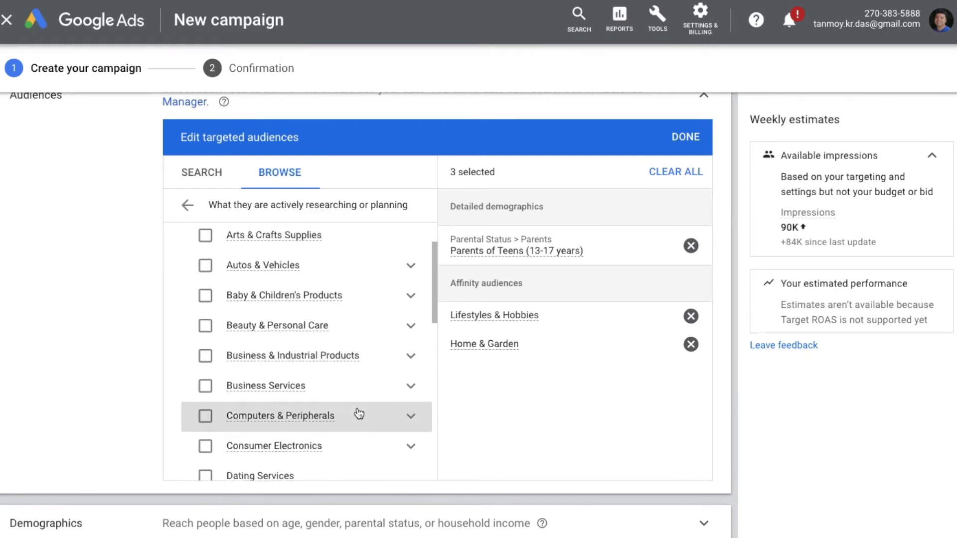
pyautogui.click(205, 387)
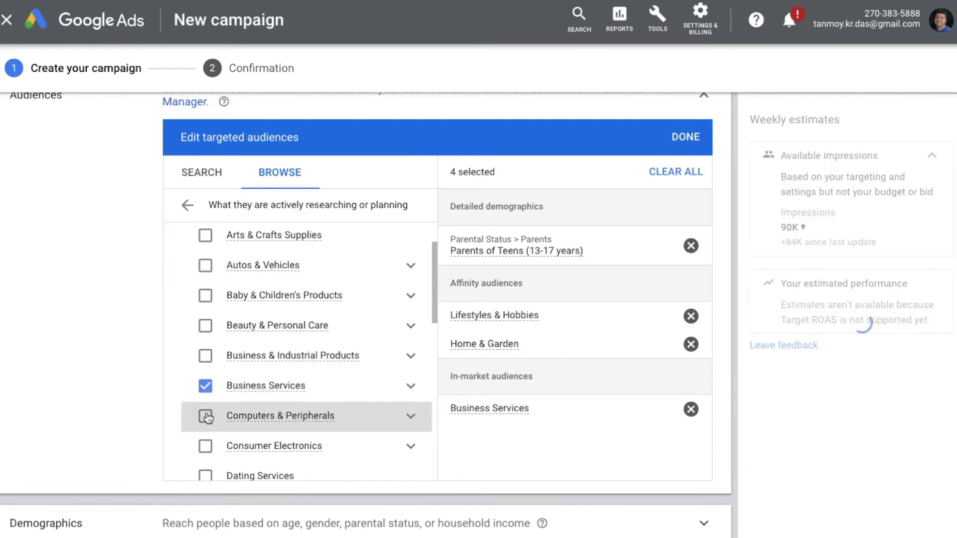
pyautogui.click(188, 206)
# Add the life event audience Business Creation to the targeted audiences.
pyautogui.click(274, 314)
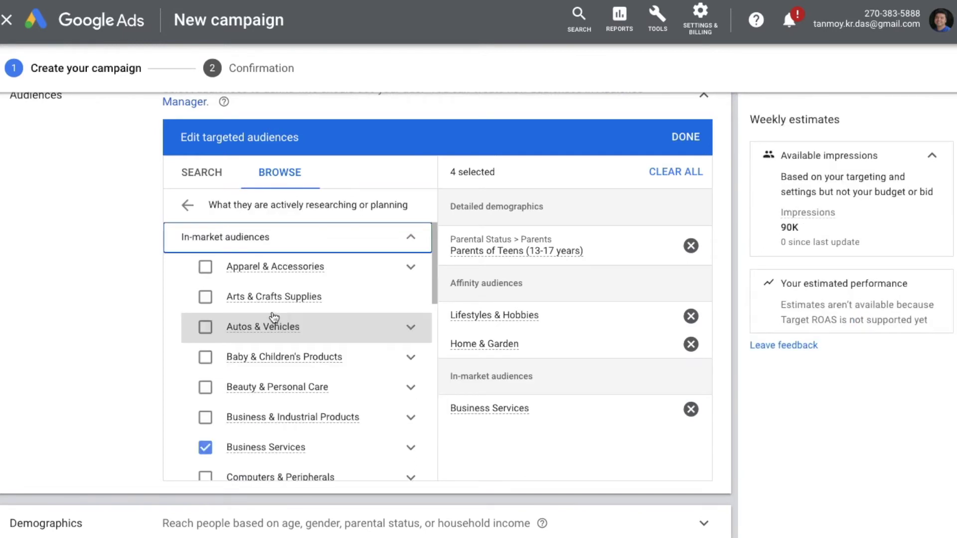
pyautogui.click(412, 267)
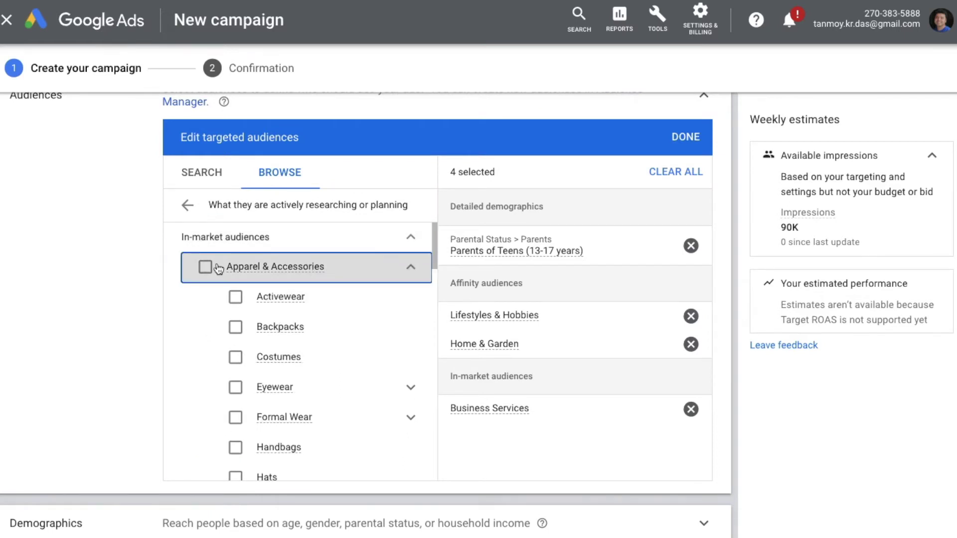
pyautogui.click(412, 238)
pyautogui.click(416, 269)
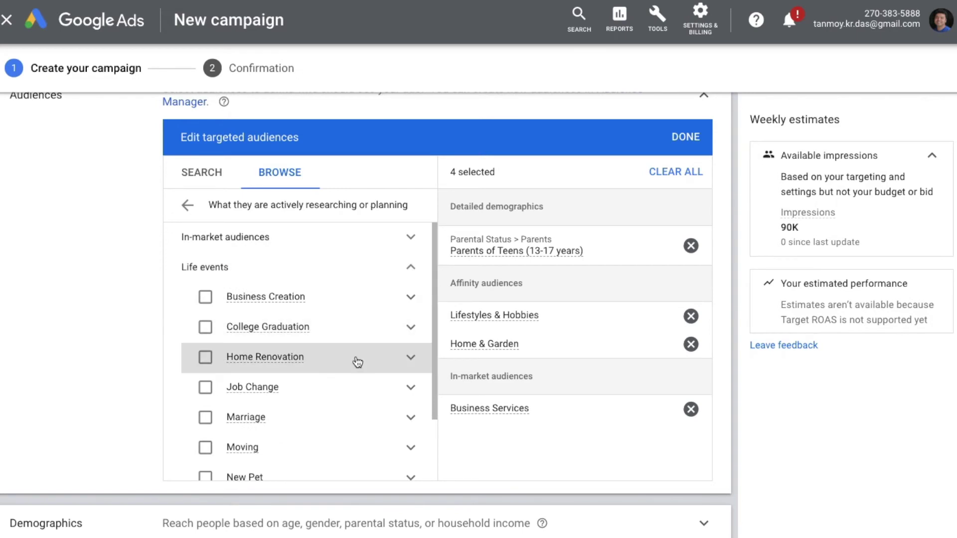
pyautogui.scroll(-1, 358, 362)
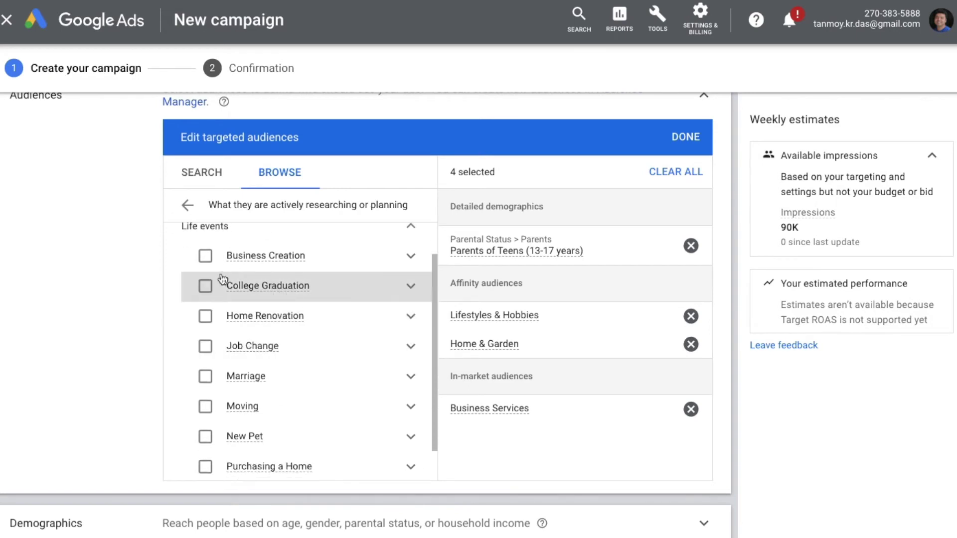
pyautogui.click(205, 259)
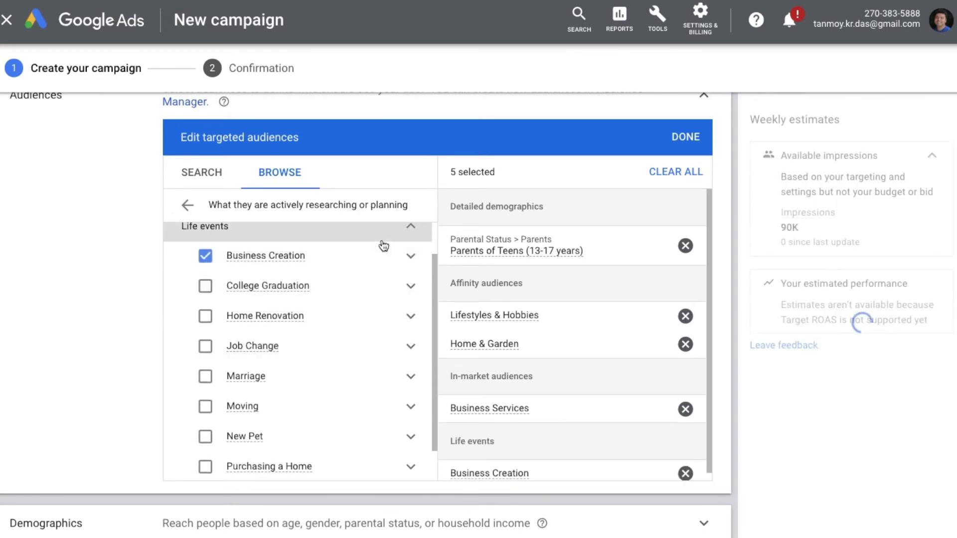
pyautogui.click(411, 230)
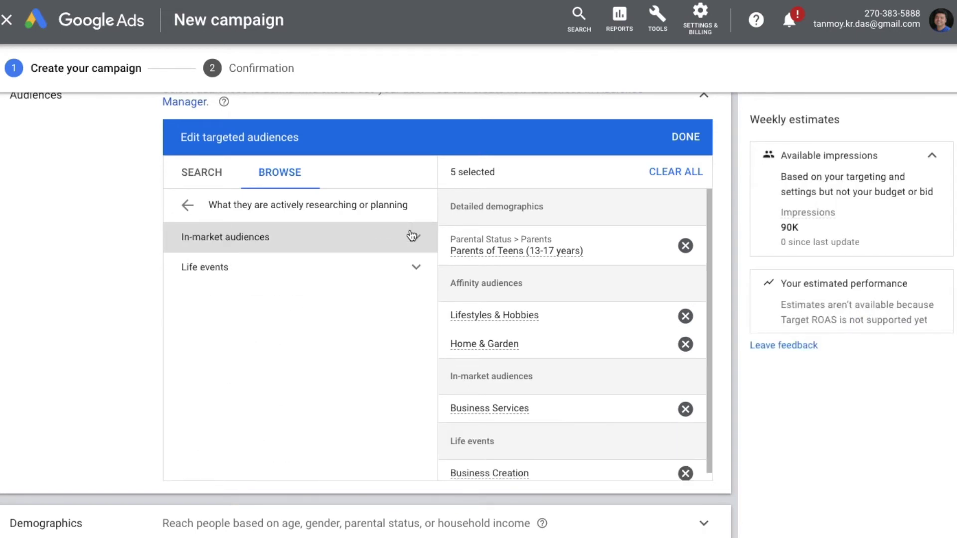
pyautogui.click(188, 206)
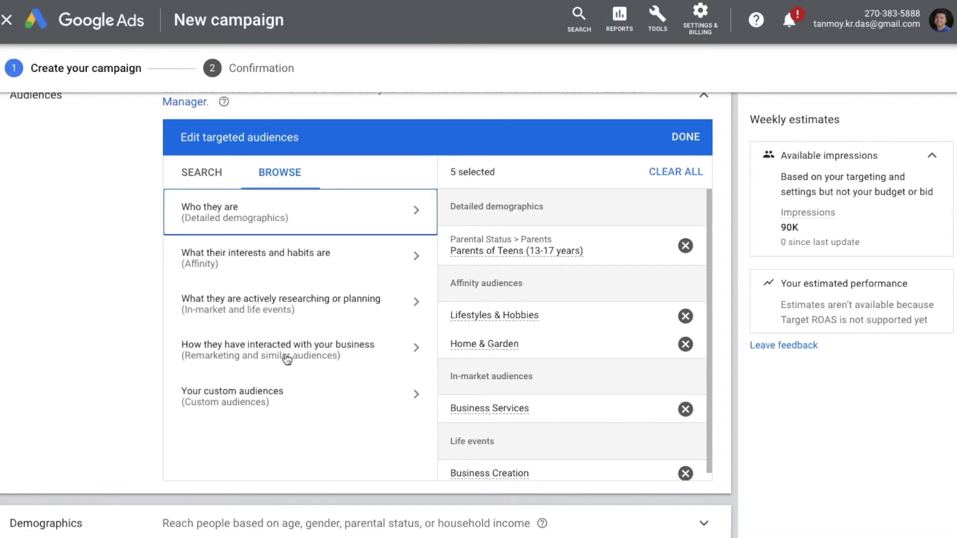
# Examine the website visitor lists available among the remarketing and similar audiences.
pyautogui.click(360, 363)
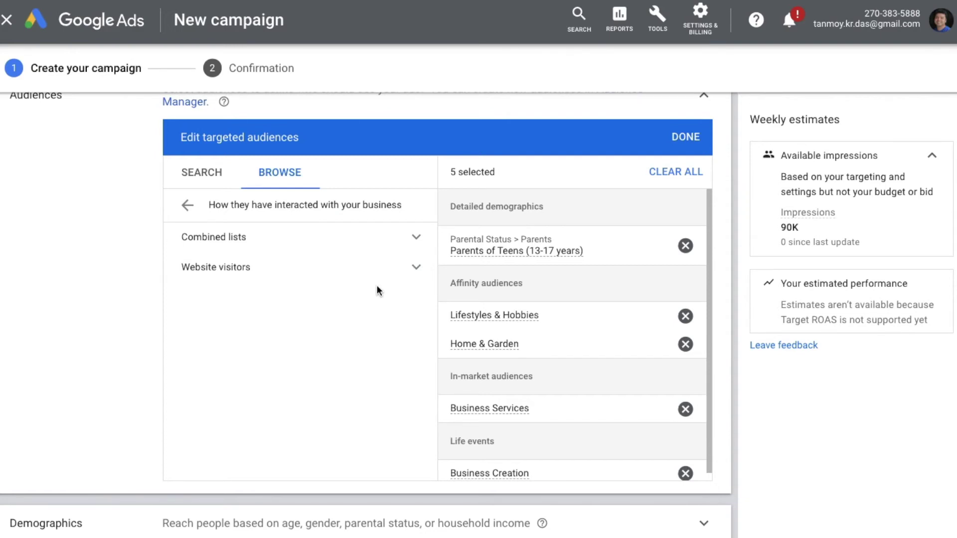
pyautogui.click(417, 272)
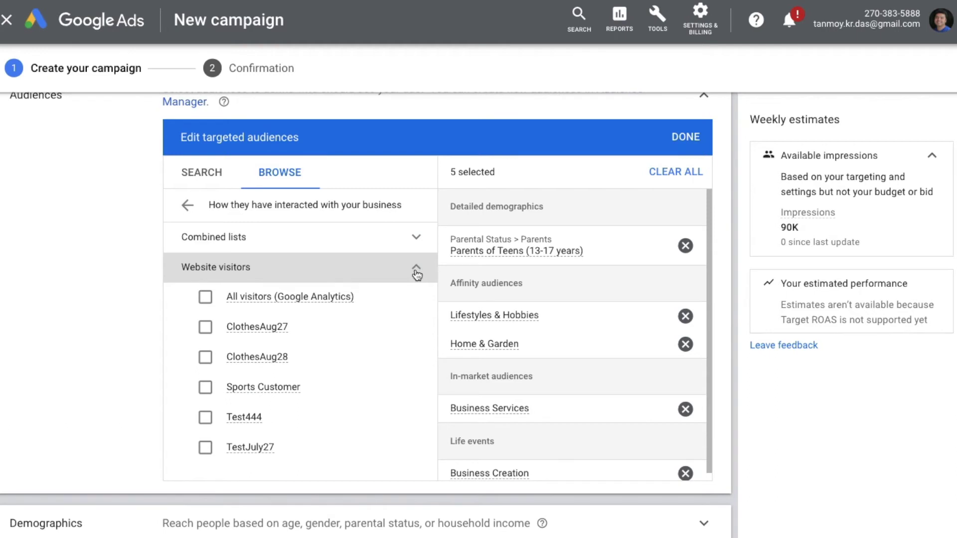
pyautogui.click(416, 272)
pyautogui.click(188, 205)
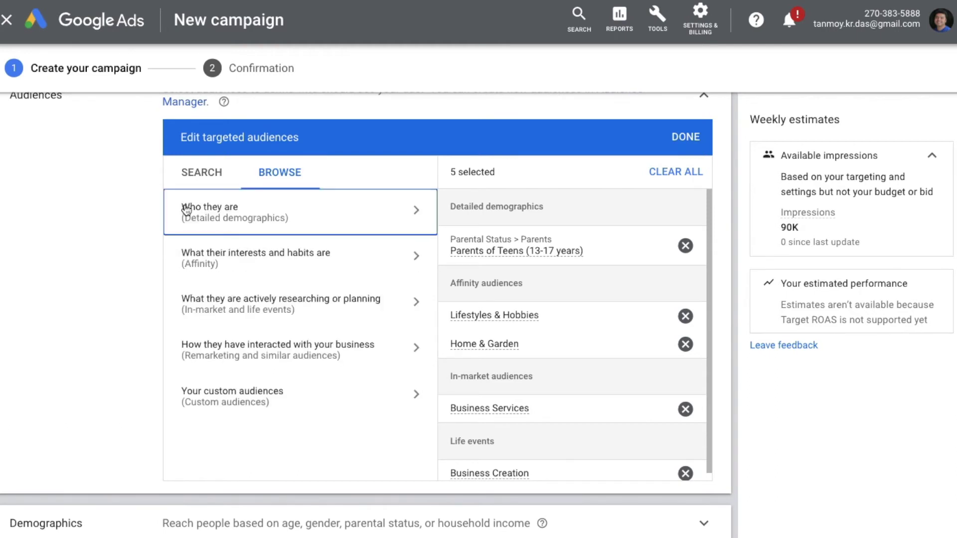
# Review the existing custom audiences and the blank form for a new one, and close the audience targeting section.
pyautogui.click(349, 402)
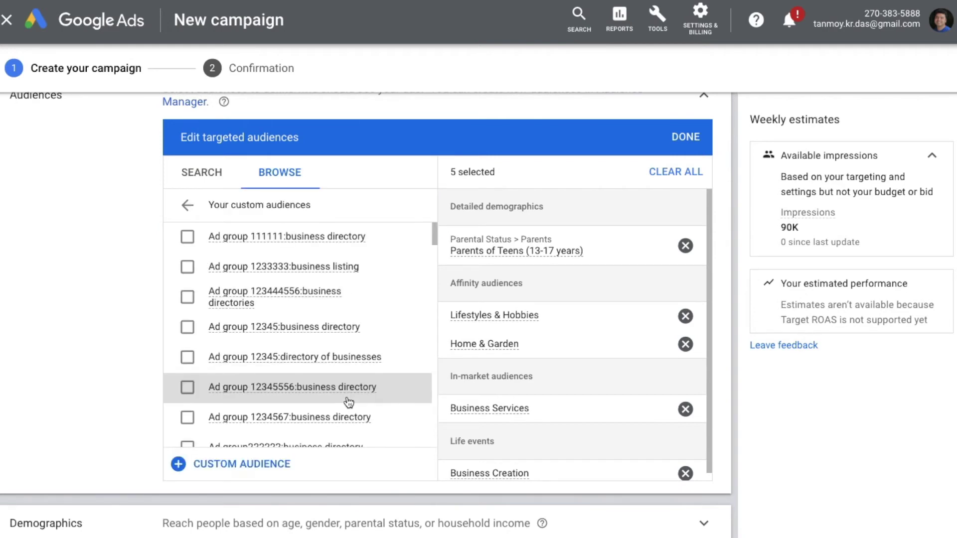
pyautogui.click(265, 467)
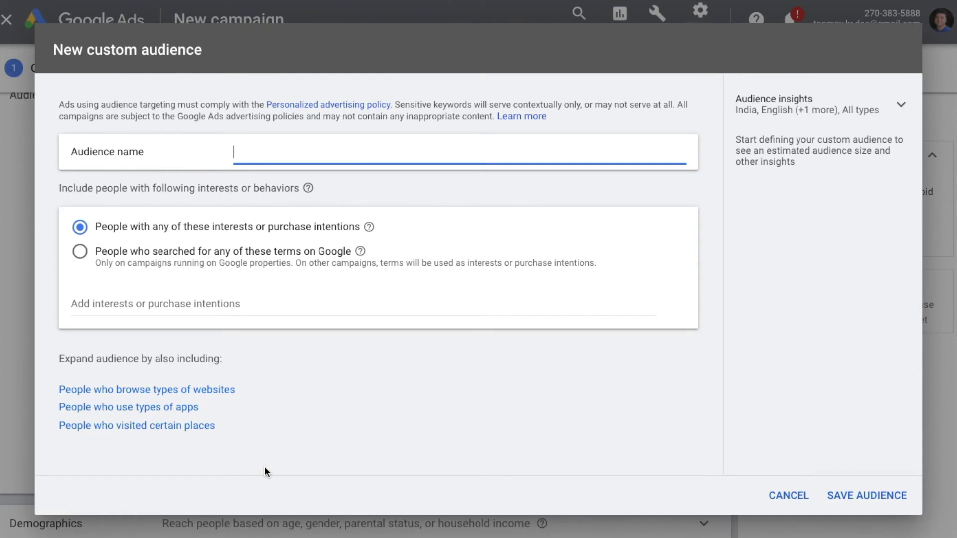
pyautogui.click(788, 494)
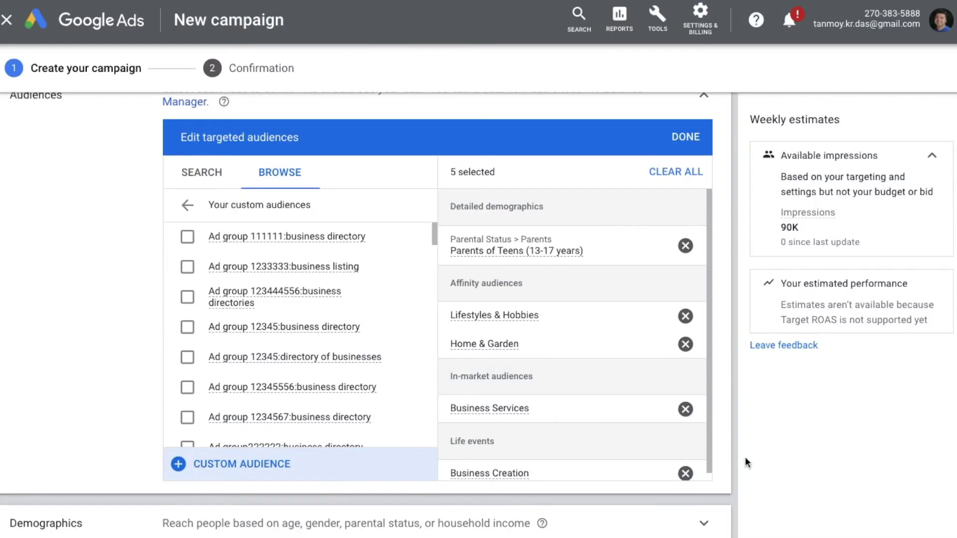
pyautogui.click(705, 96)
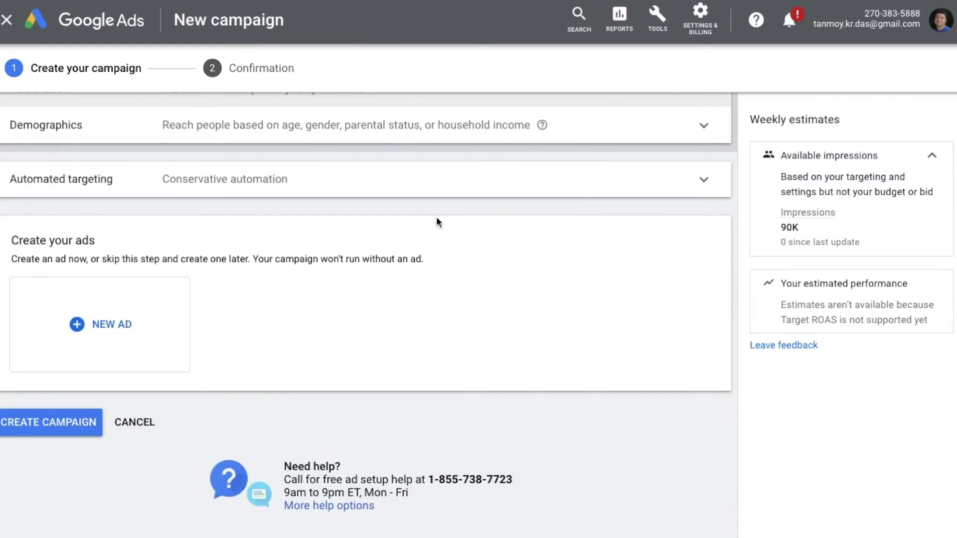
# Exclude Unknown gender, ages 65+ and Unknown, Unknown parental status, and Lower 50% and Unknown household income from the targeted demographics.
pyautogui.click(385, 140)
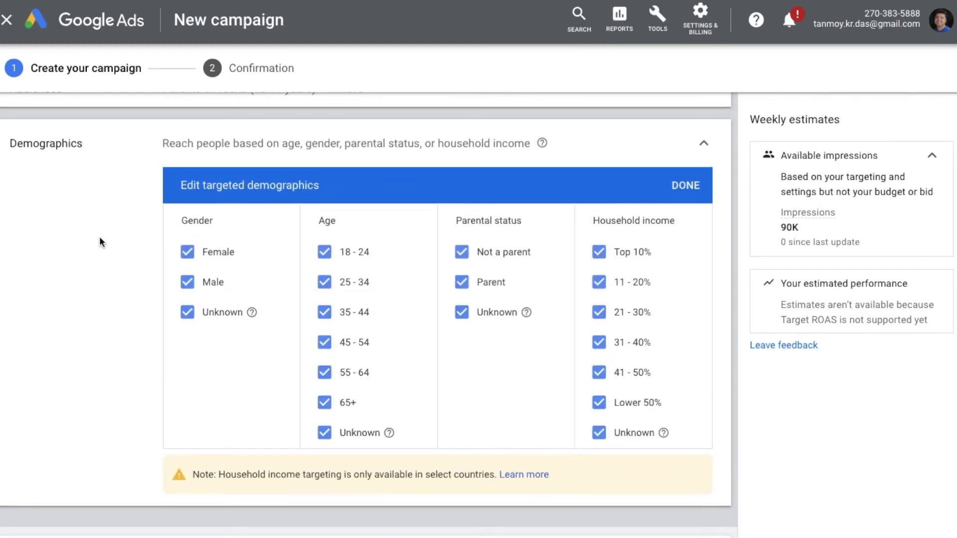
pyautogui.click(188, 318)
pyautogui.click(324, 403)
pyautogui.click(325, 433)
pyautogui.click(462, 312)
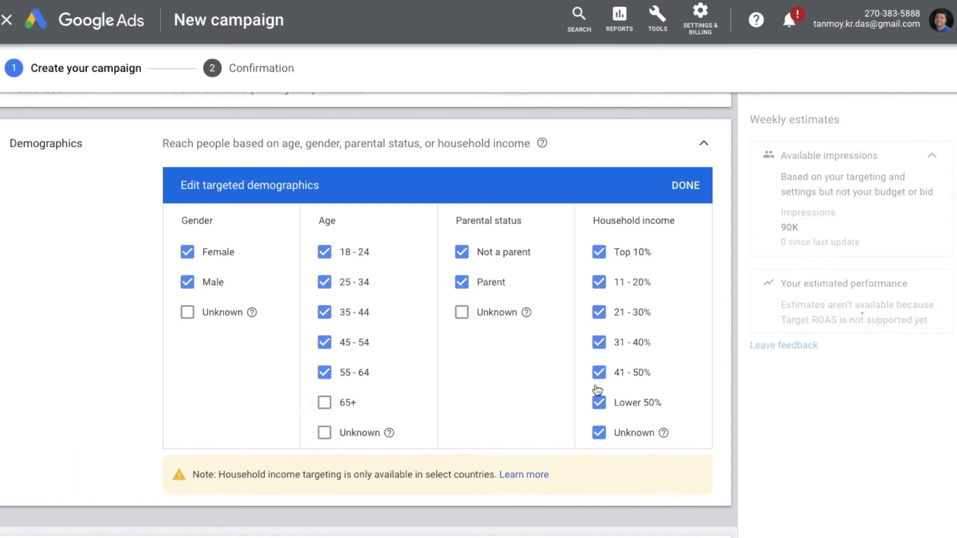
pyautogui.click(599, 403)
pyautogui.click(599, 433)
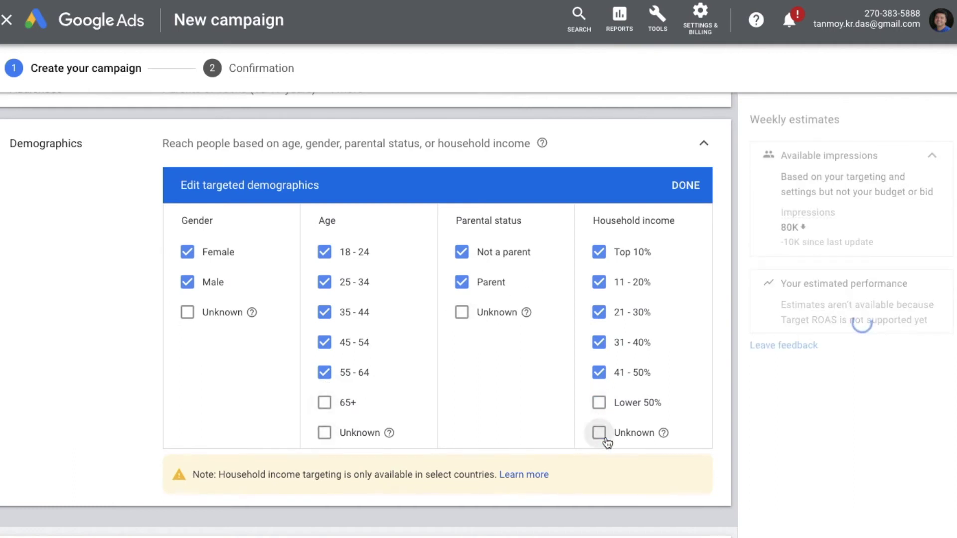
pyautogui.click(685, 185)
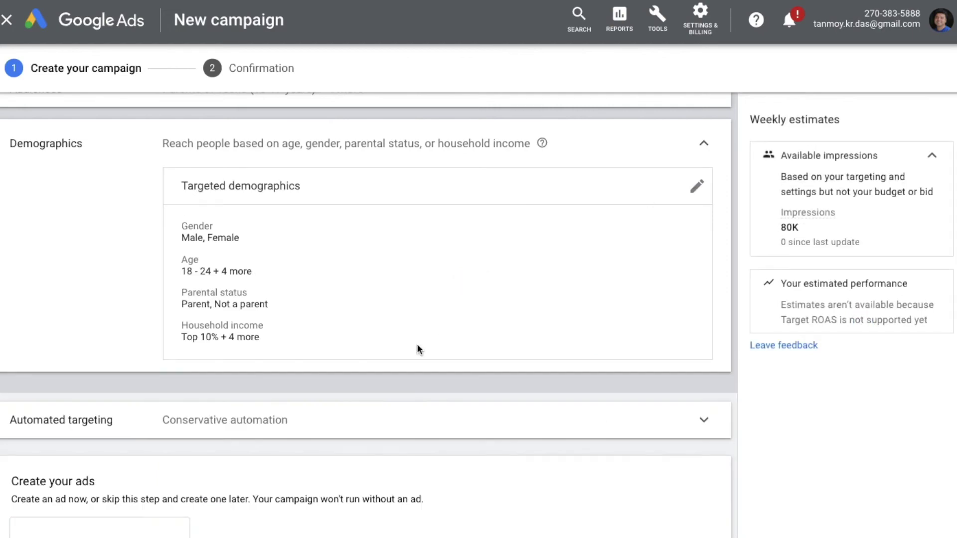
# Review the automated targeting options, keeping Conservative automation as the selected level.
pyautogui.scroll(-5, 435, 386)
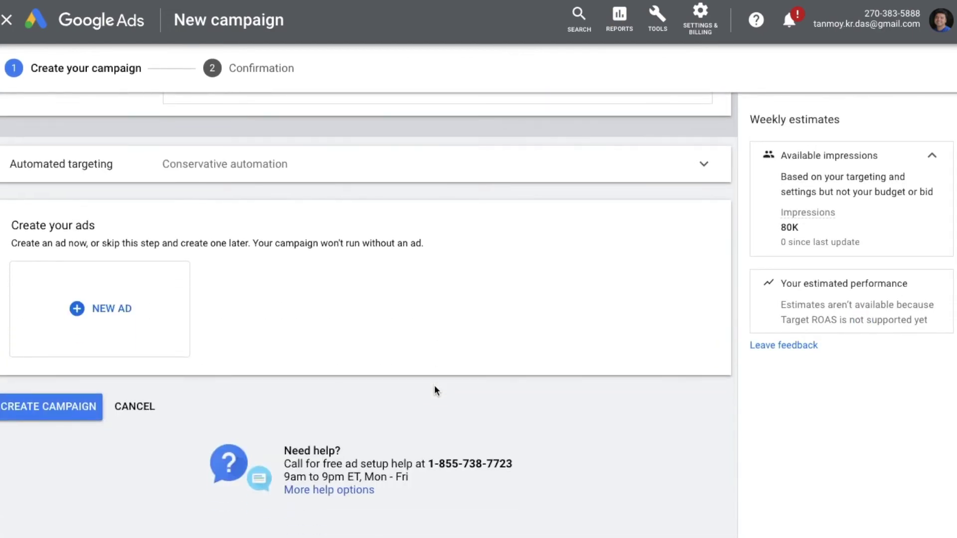
pyautogui.scroll(-1, 435, 386)
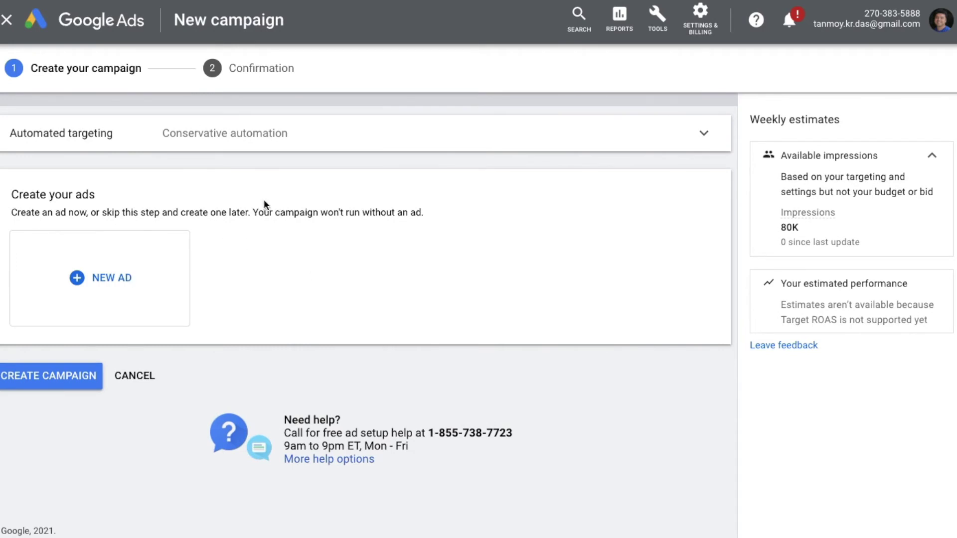
pyautogui.click(268, 144)
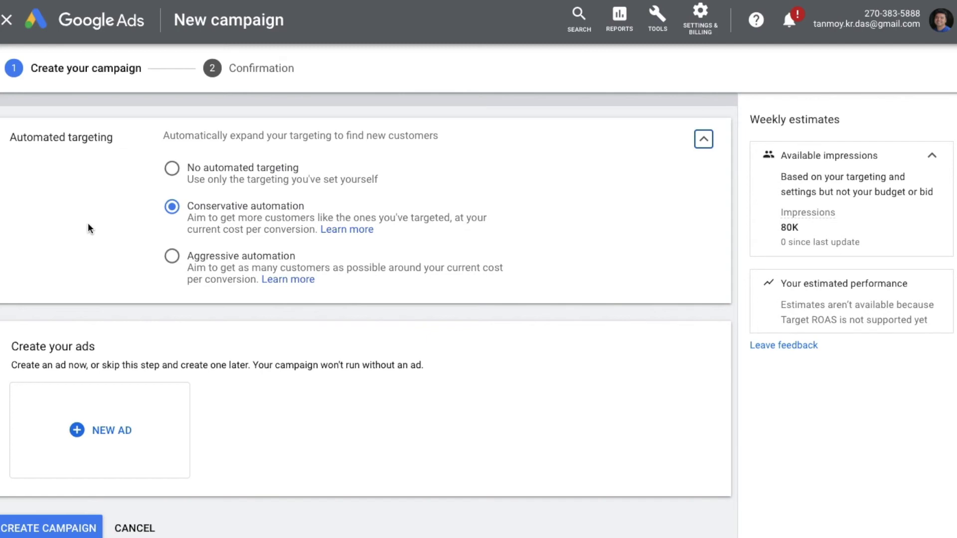
pyautogui.click(171, 256)
pyautogui.click(171, 206)
pyautogui.click(705, 141)
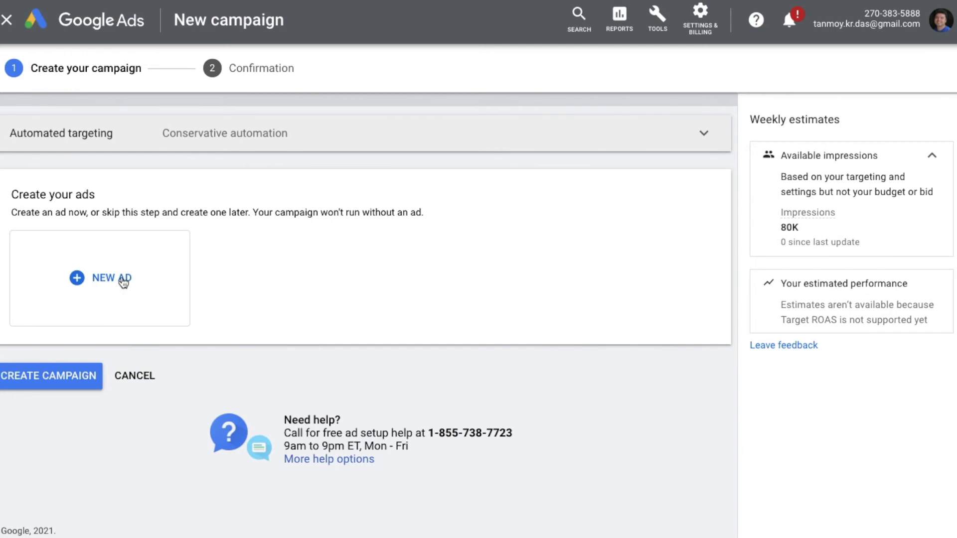
# Start a new Gmail ad with the business name India Business Today and the headline Online Business Directory.
pyautogui.click(123, 282)
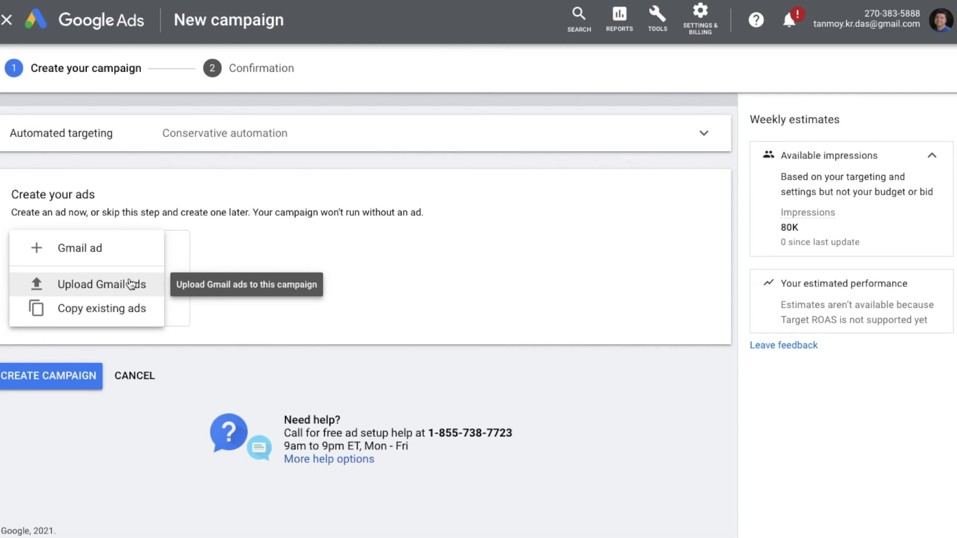
pyautogui.click(127, 252)
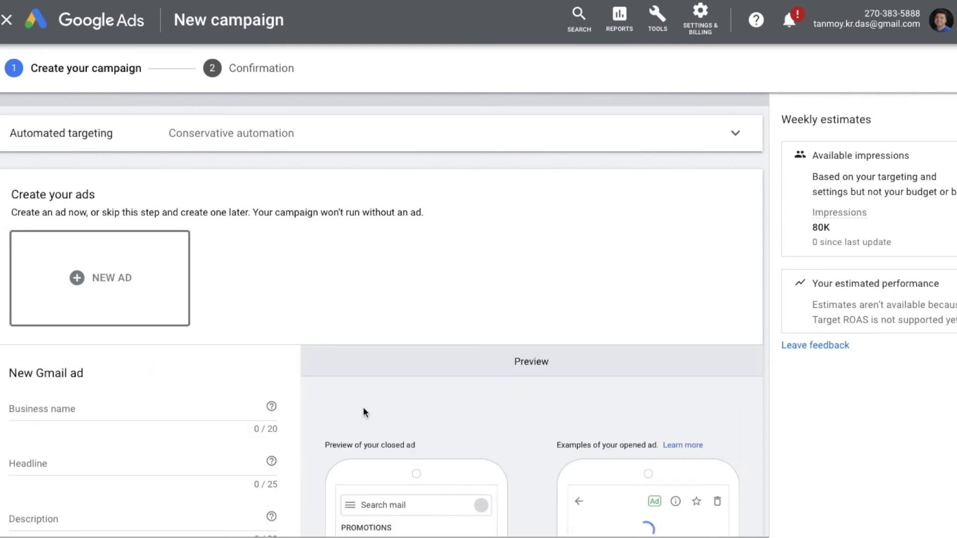
pyautogui.scroll(-5, 363, 413)
pyautogui.scroll(-2, 364, 410)
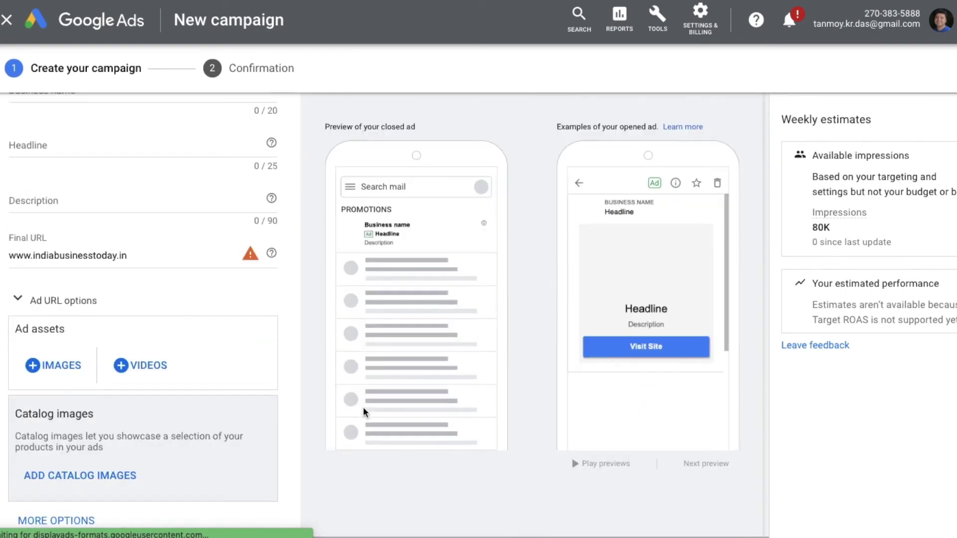
pyautogui.scroll(2, 364, 411)
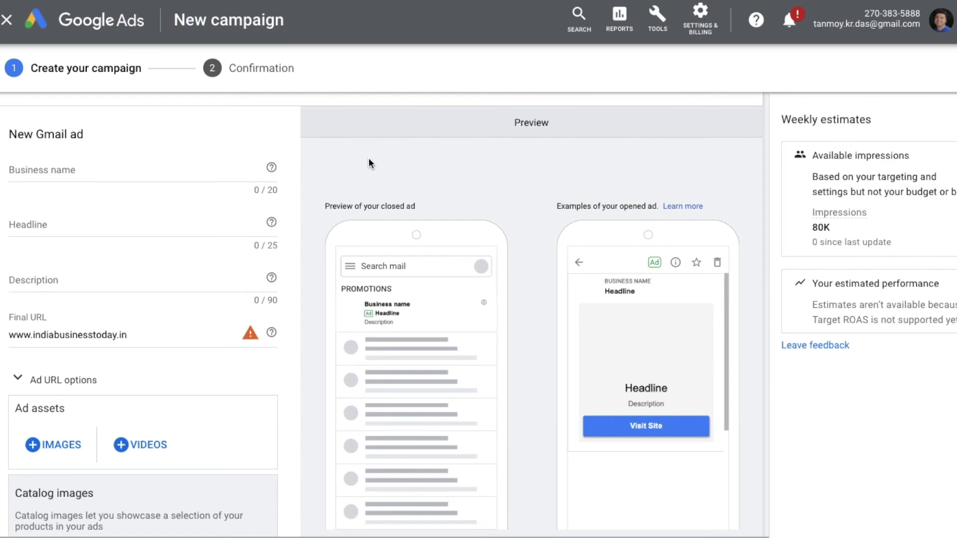
pyautogui.click(92, 166)
pyautogui.write('India Business Today')
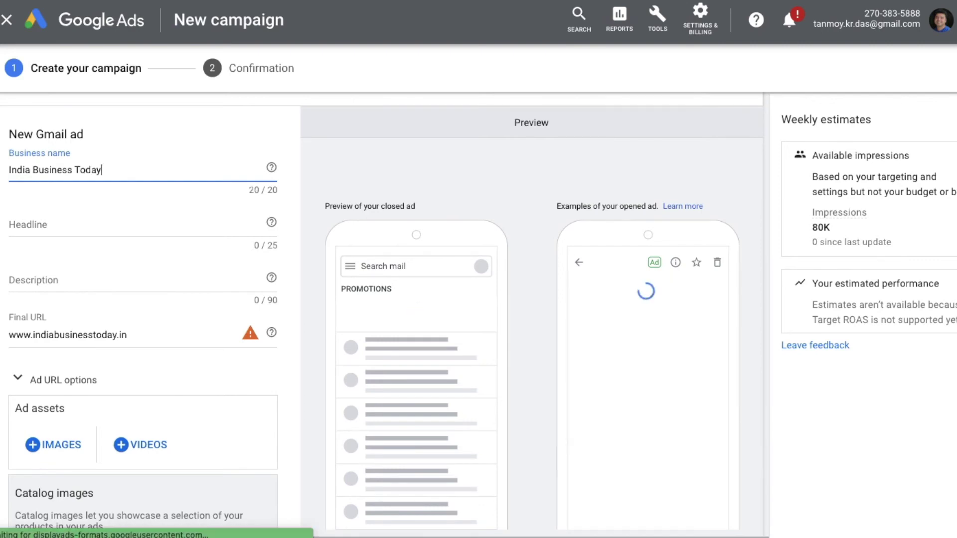
pyautogui.click(60, 224)
pyautogui.write('Online Business Directory')
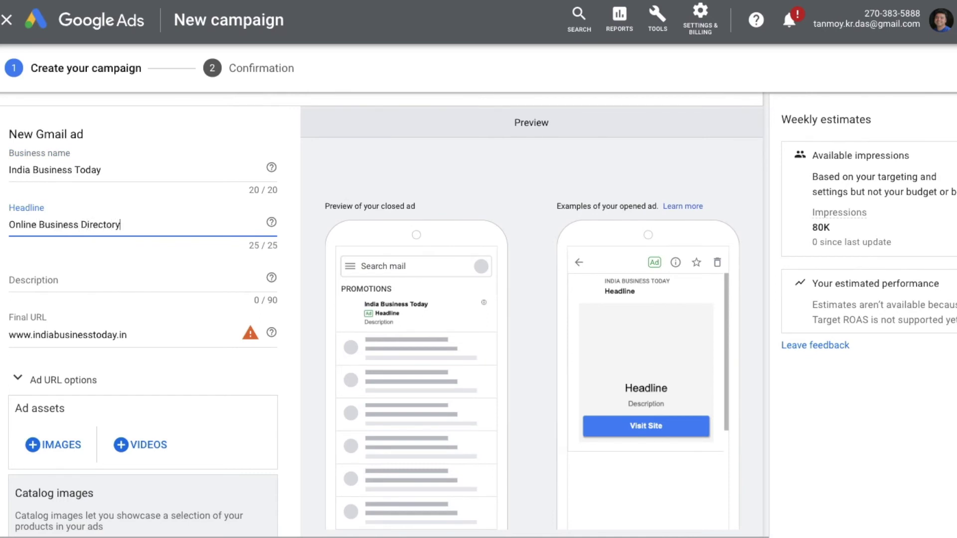
# Enter the ad description "This Is The Best Way To Connect With Buyers And Sellers. Get Great Deals Here.".
pyautogui.click(53, 279)
pyautogui.write('Thi')
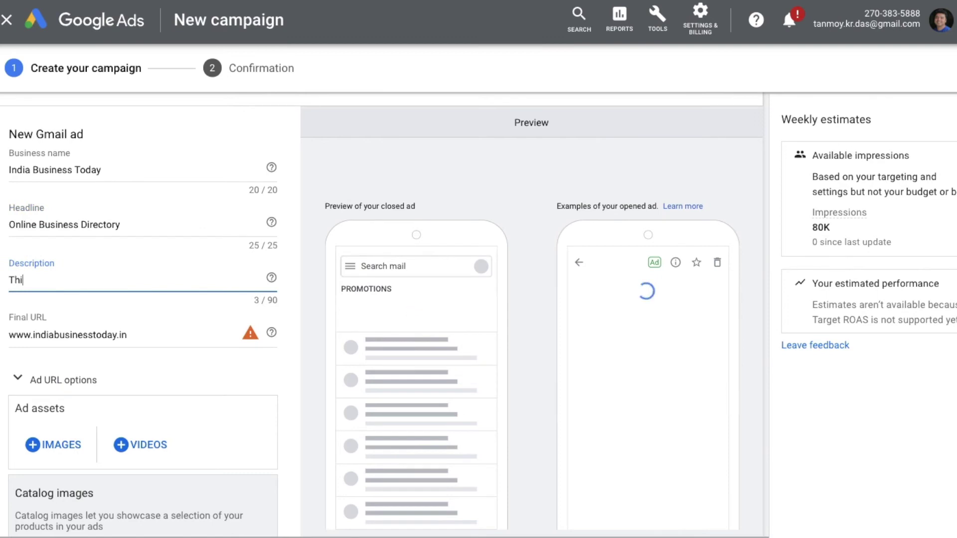
pyautogui.write('s Is The Best Wa')
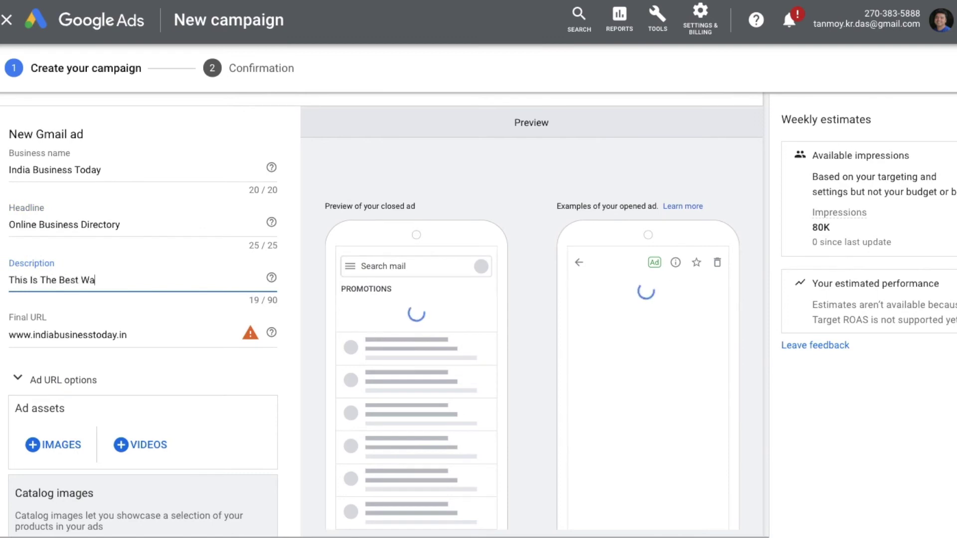
pyautogui.write('y To Connect With Buyers And')
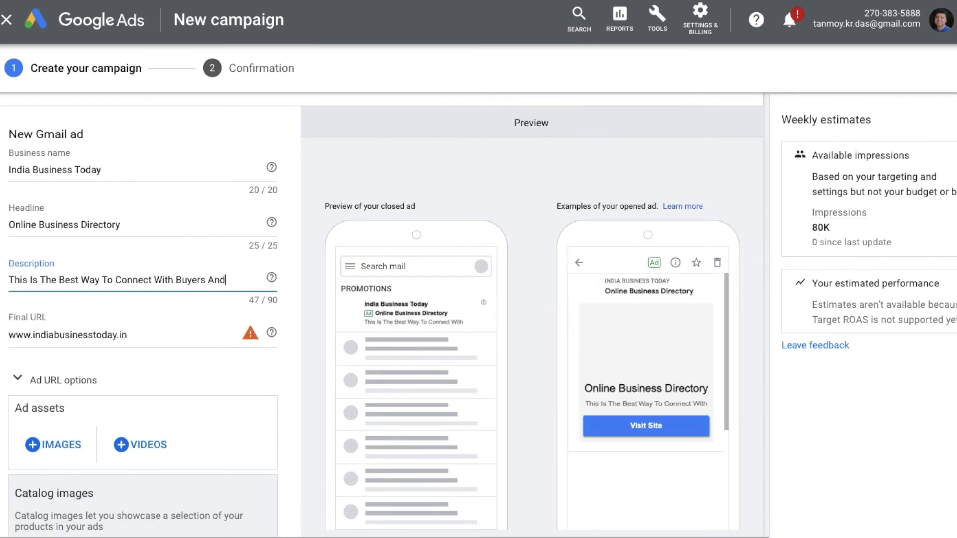
pyautogui.write(' Sellers')
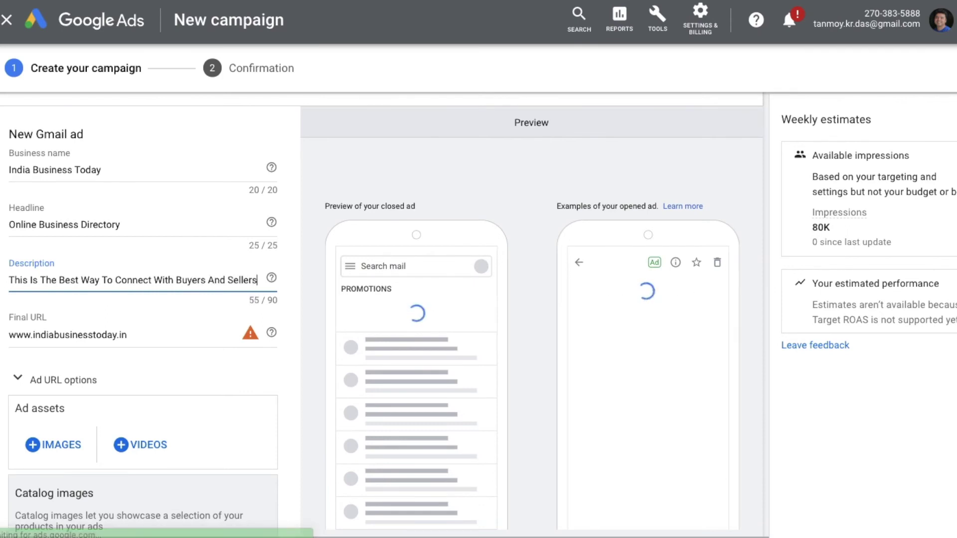
pyautogui.write('. Ge')
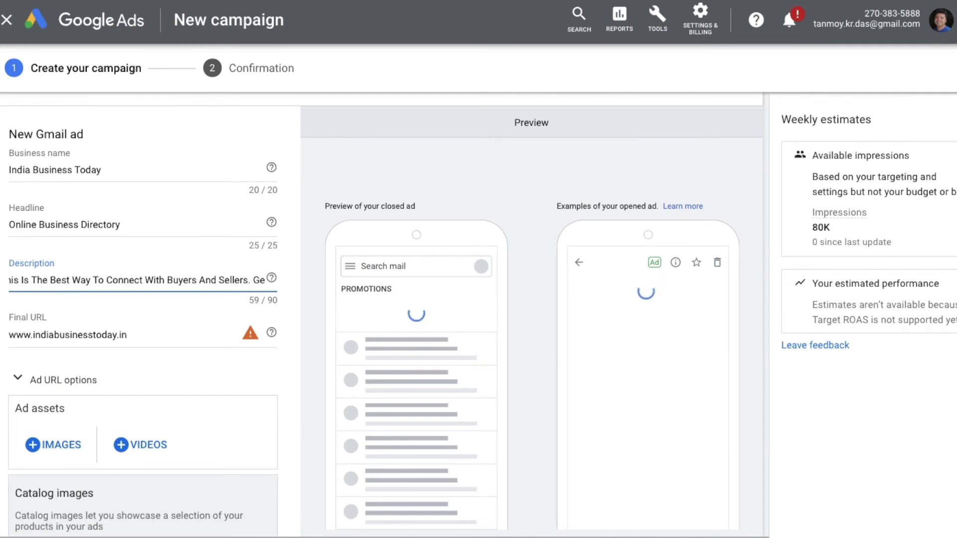
pyautogui.write('t Great Deals')
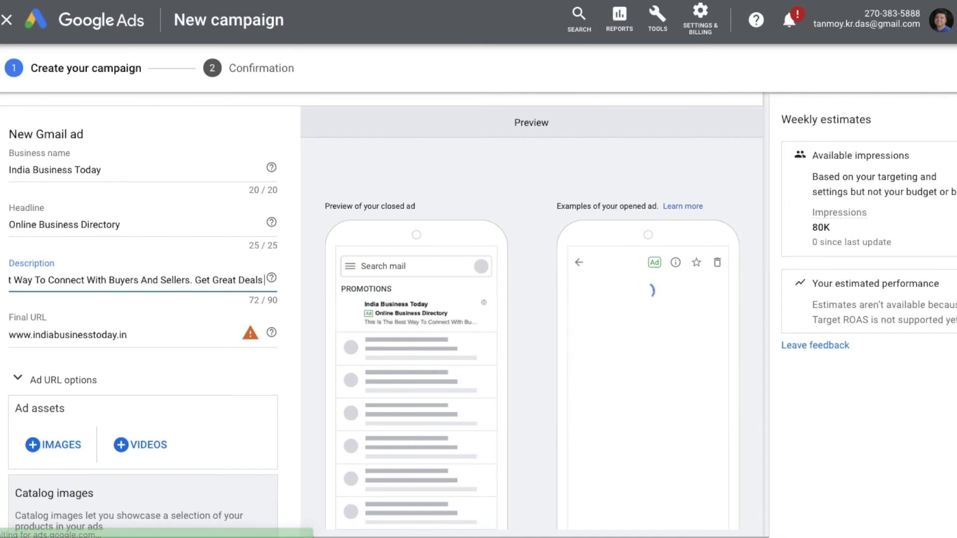
pyautogui.write(' Here.')
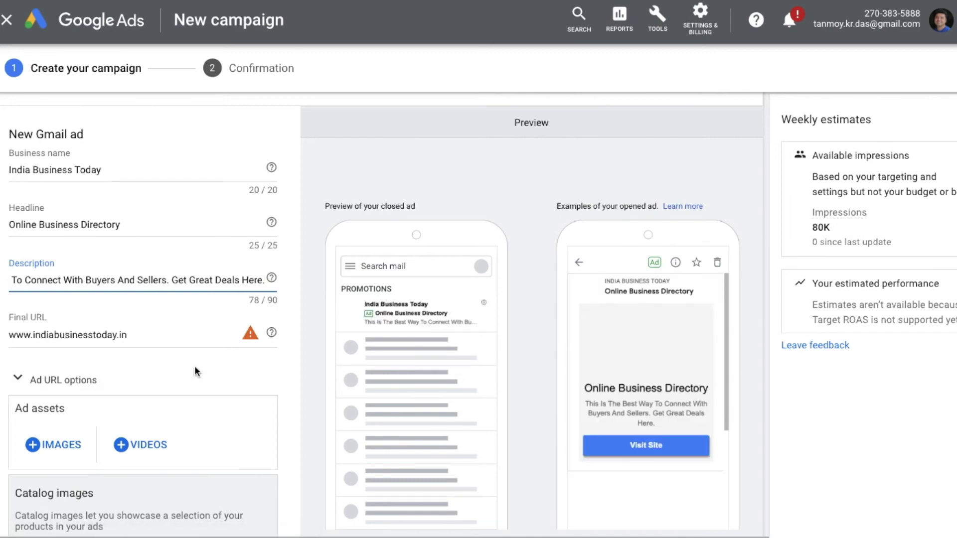
pyautogui.click(59, 446)
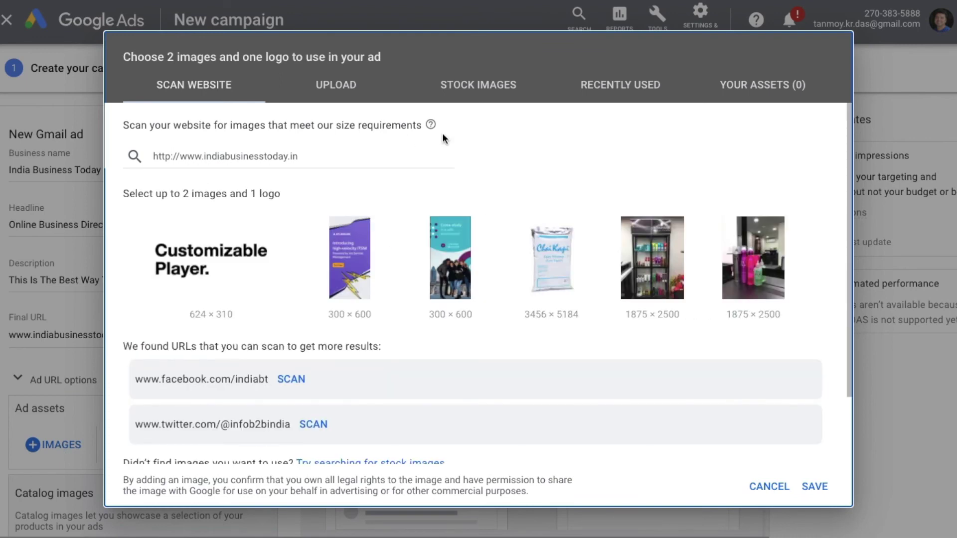
pyautogui.moveTo(308, 156); pyautogui.dragTo(154, 157)
pyautogui.hotkey('ctrl', 'c')
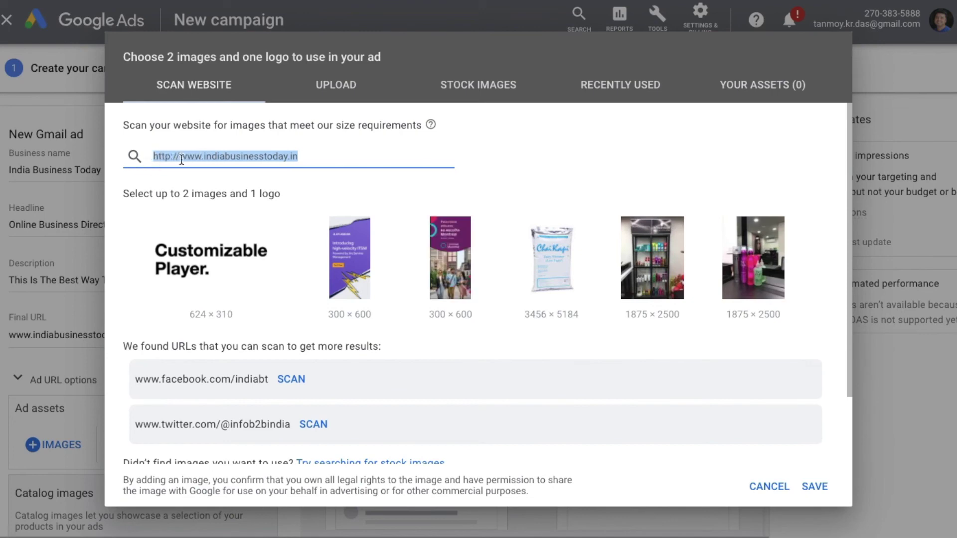
pyautogui.click(496, 89)
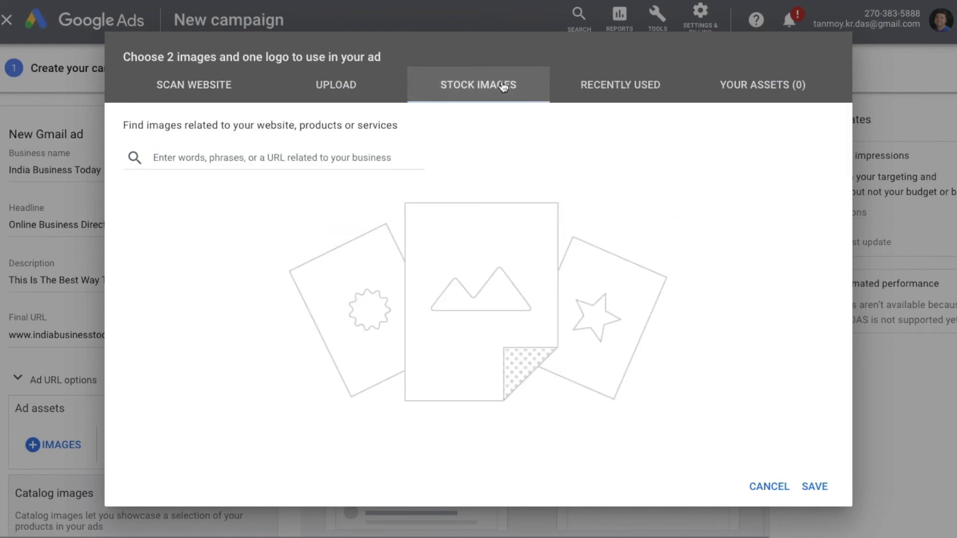
pyautogui.click(351, 157)
pyautogui.hotkey('ctrl', 'v')
pyautogui.press('Return')
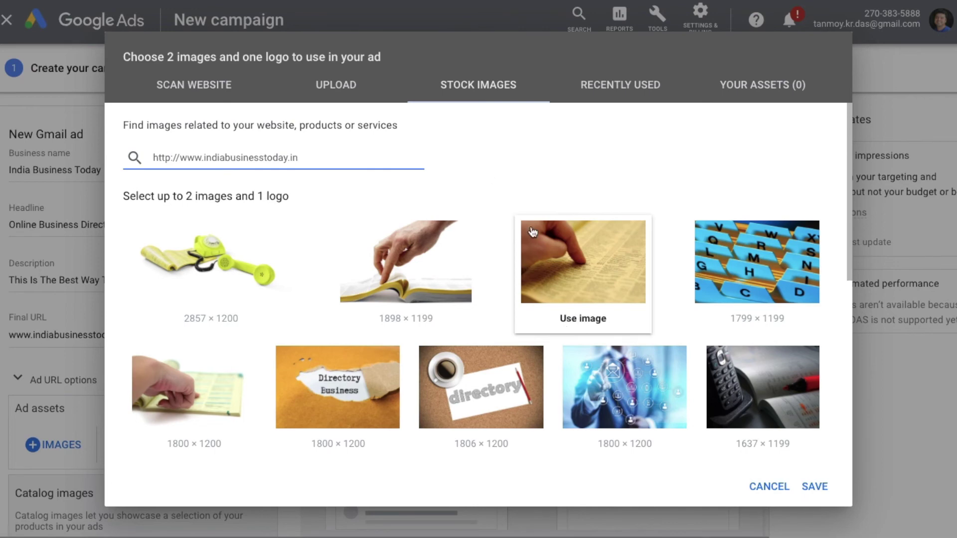
# Add the stock photo of a hand marking a calendar beside a coffee cup as the marketing image, cropped to its upper part at 1.91:1.
pyautogui.scroll(-5, 562, 328)
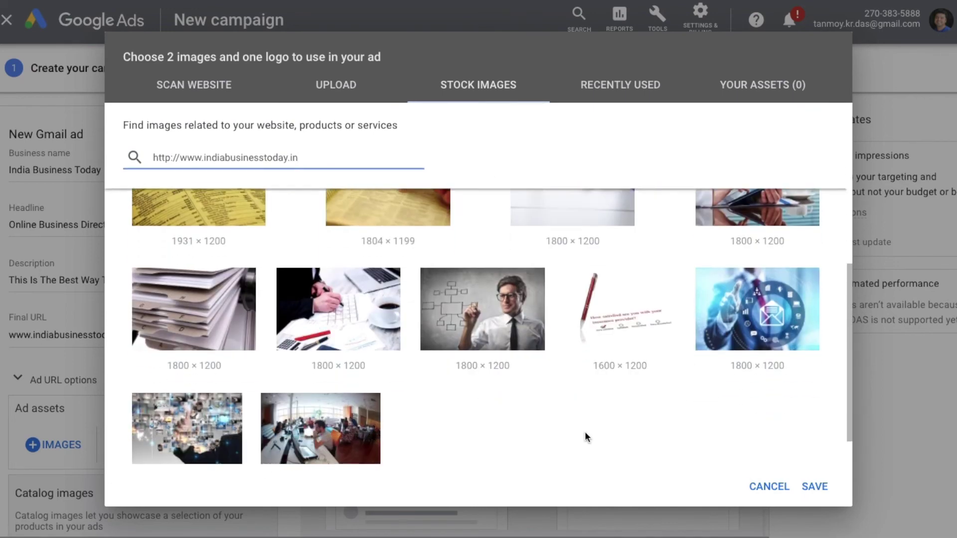
pyautogui.click(331, 316)
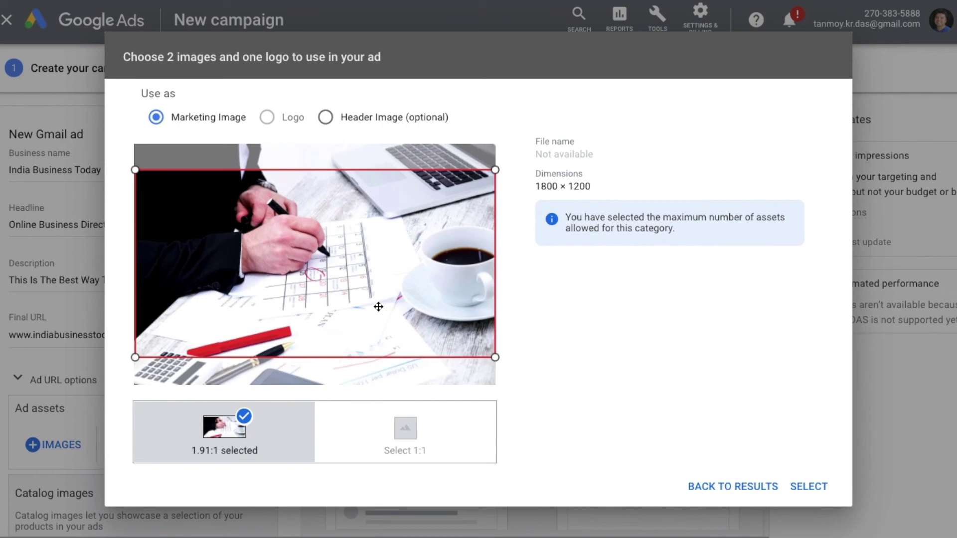
pyautogui.moveTo(379, 307); pyautogui.dragTo(381, 269)
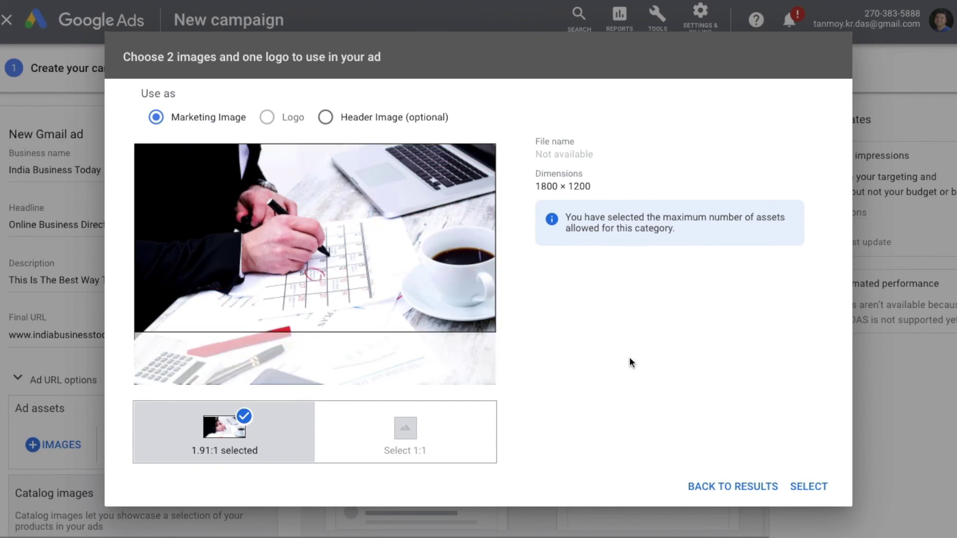
pyautogui.click(804, 486)
pyautogui.click(805, 486)
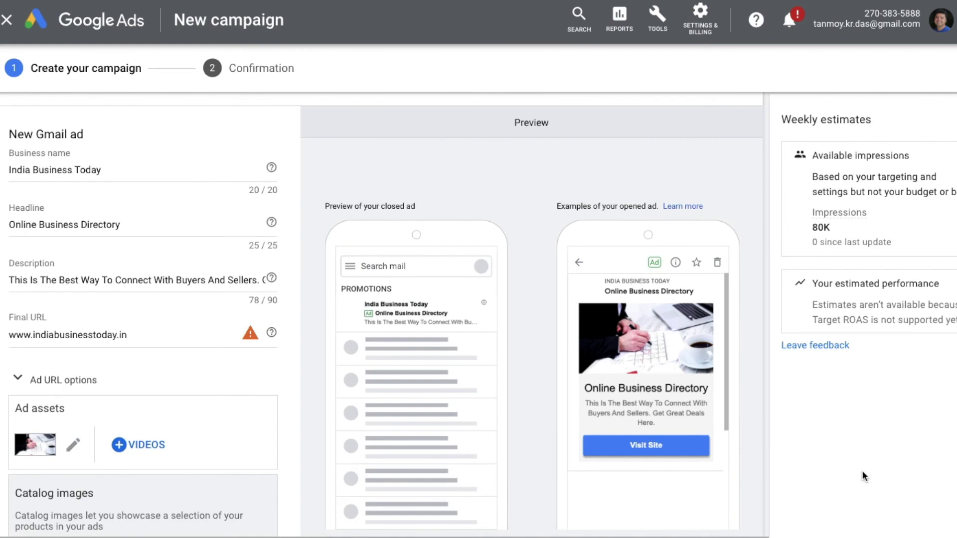
# Review the Gmail ad preview on phone and on computer, in both closed and opened form.
pyautogui.scroll(-1, 537, 420)
pyautogui.scroll(1, 538, 421)
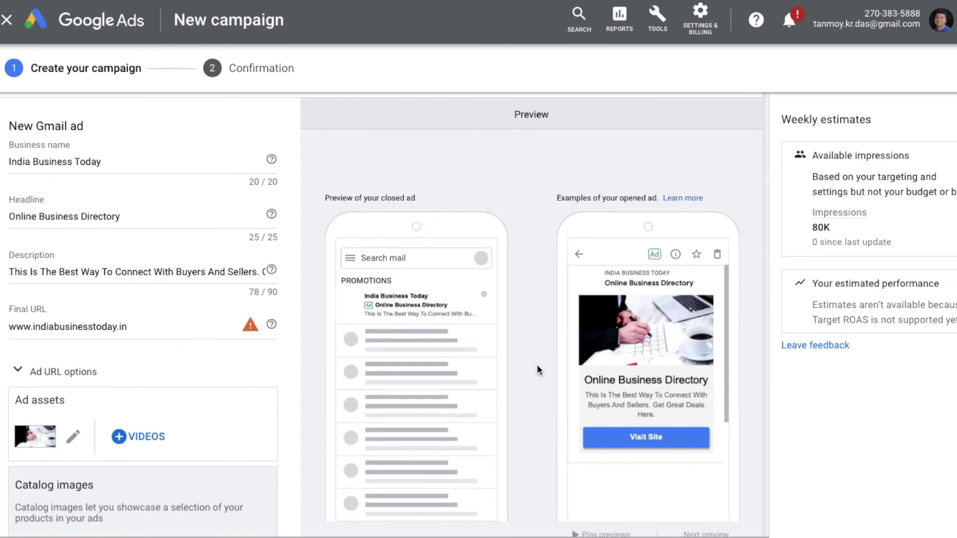
pyautogui.scroll(-3, 537, 363)
pyautogui.click(555, 485)
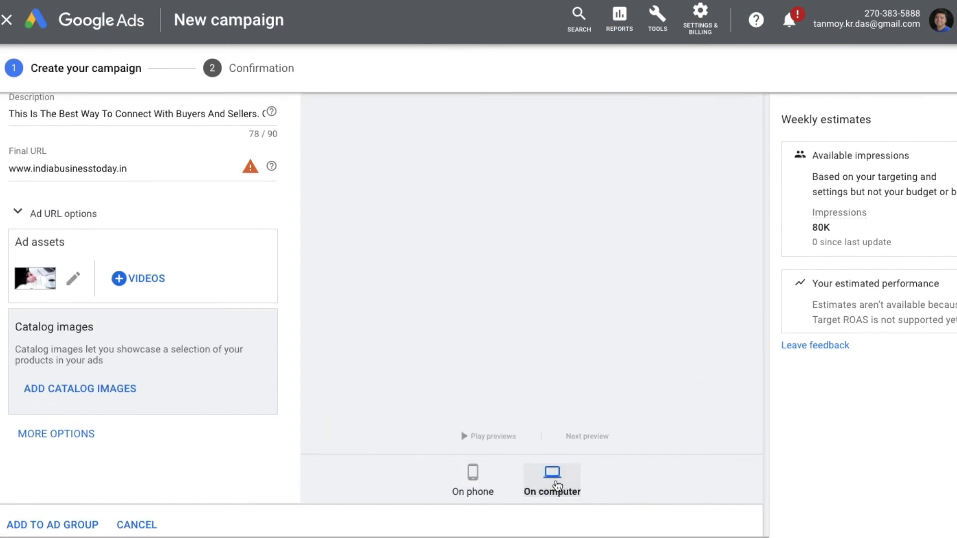
pyautogui.scroll(3, 561, 380)
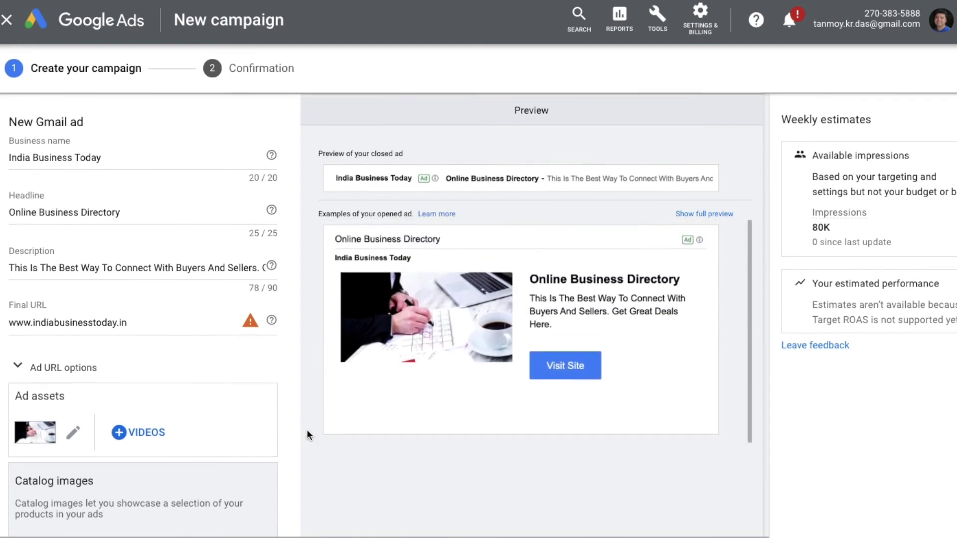
# Try to add the Gmail ad to the ad group with only a marketing image and no logo.
pyautogui.scroll(-4, 306, 433)
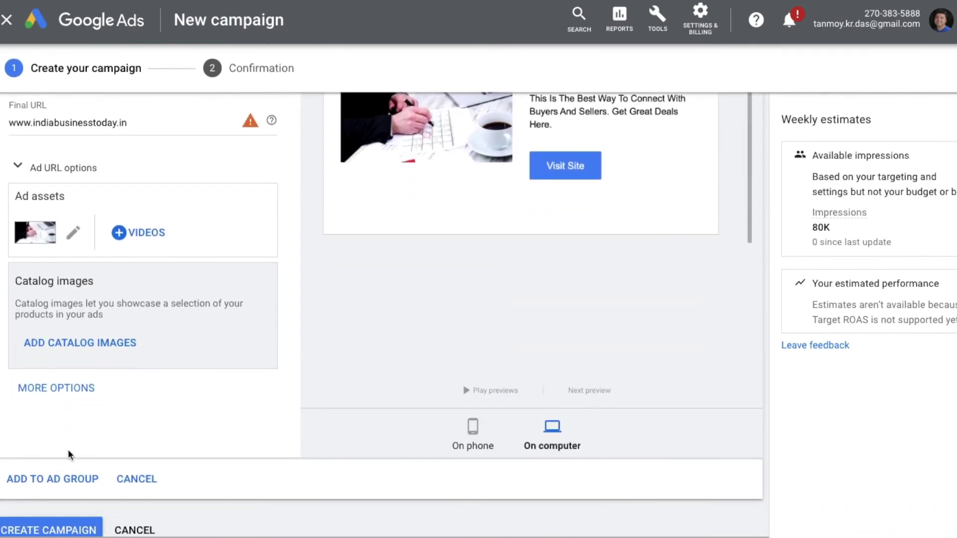
pyautogui.click(56, 480)
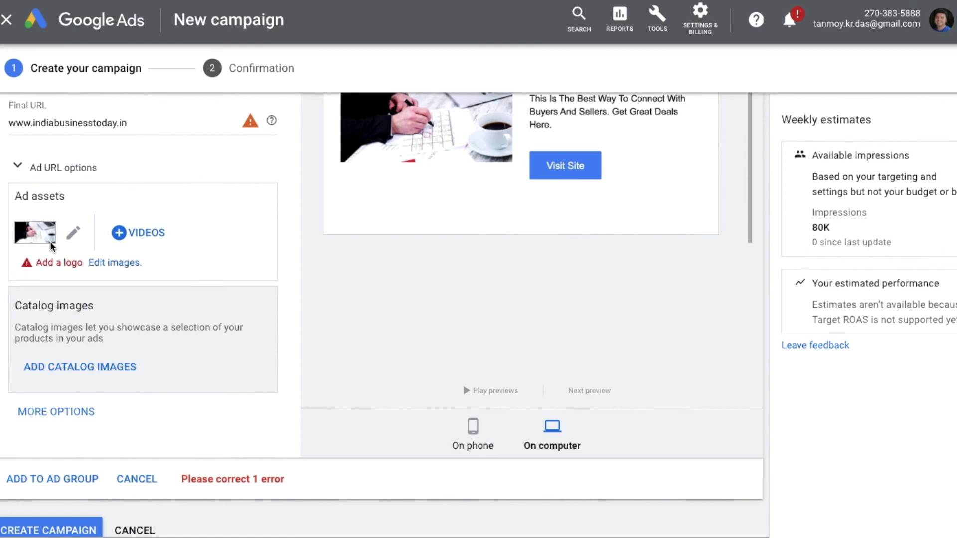
pyautogui.scroll(3, 349, 323)
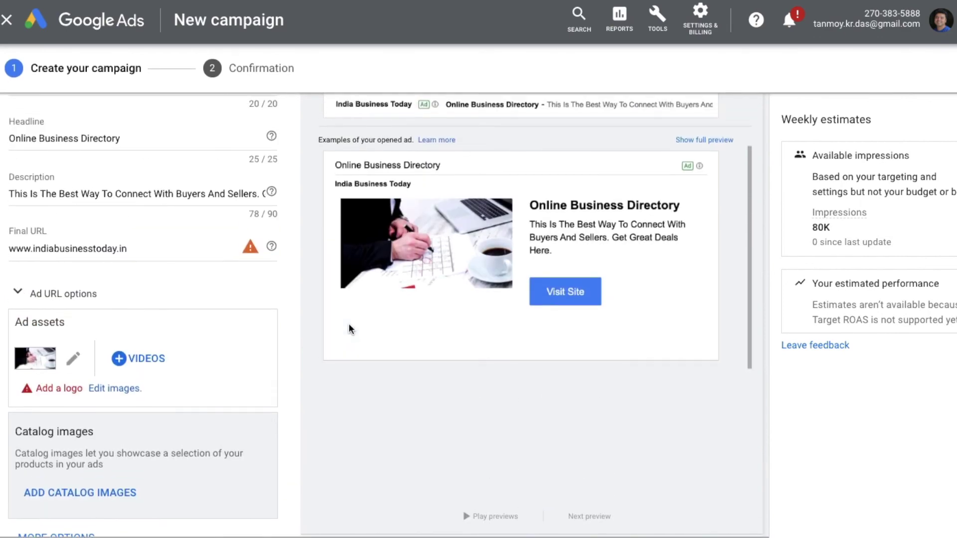
pyautogui.scroll(-2, 352, 461)
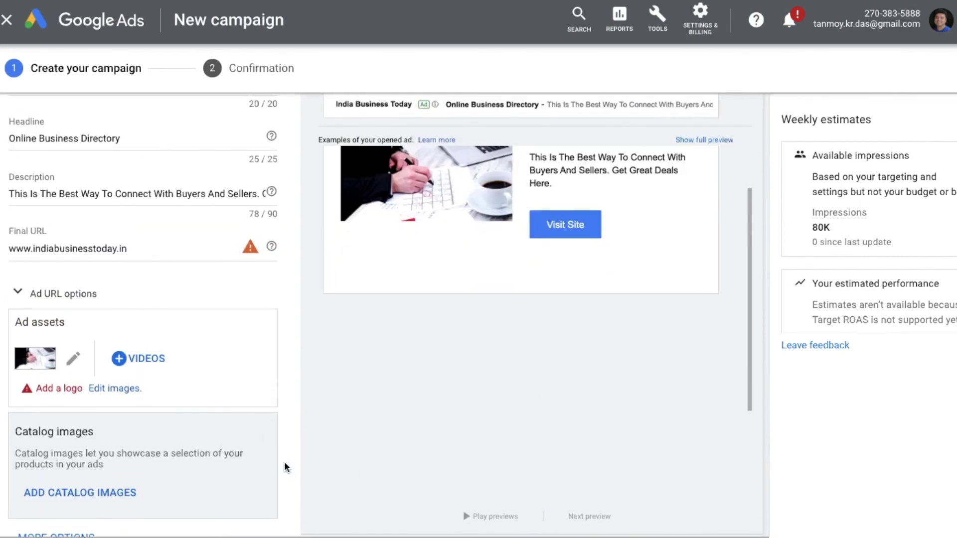
# Discard the unfinished Gmail ad without saving and create the campaign without an ad.
pyautogui.scroll(-2, 284, 462)
pyautogui.click(136, 523)
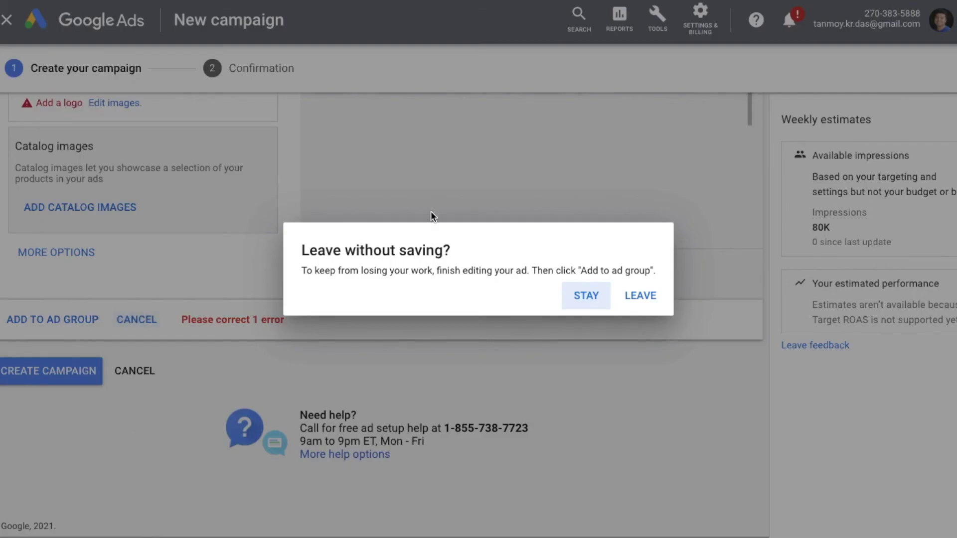
pyautogui.click(649, 303)
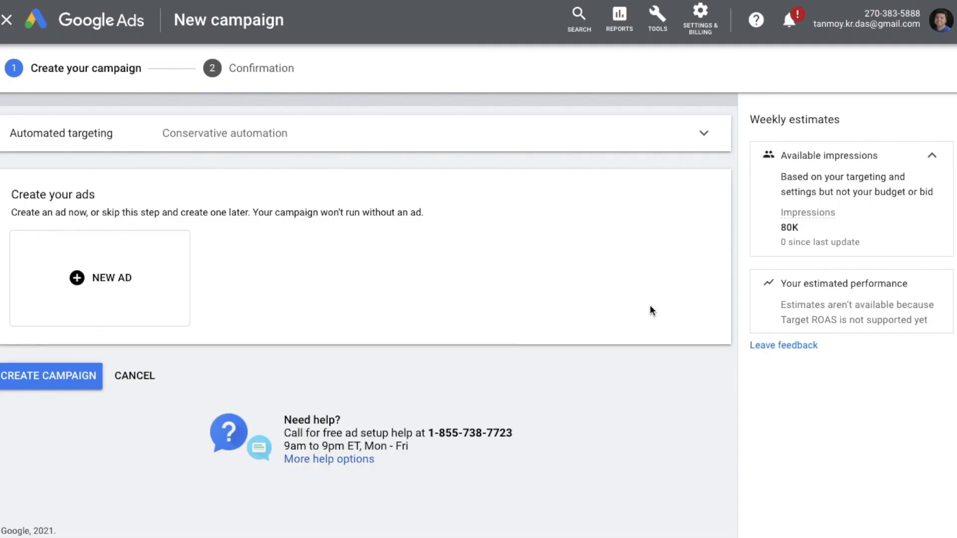
pyautogui.click(50, 388)
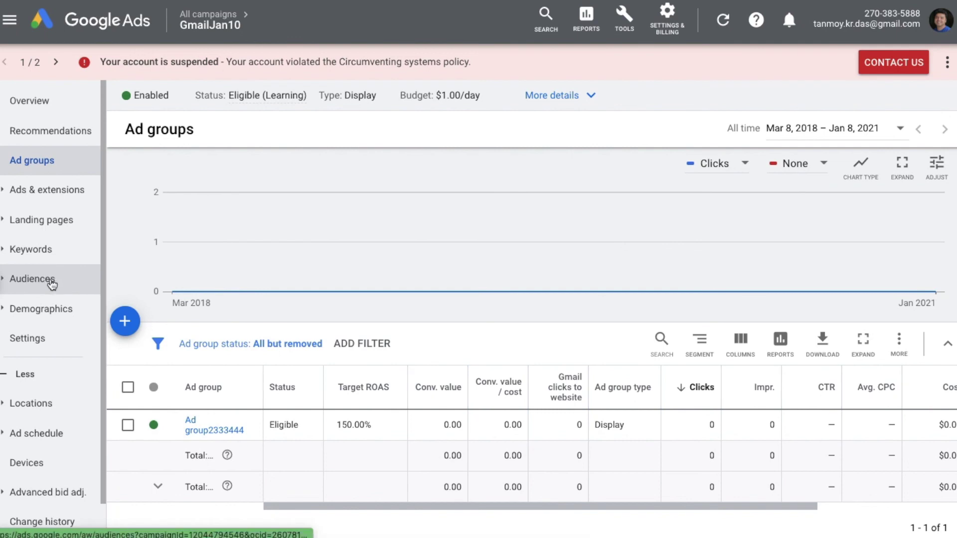
# Review the new campaign's targeted audiences and display keywords, and return to its ad groups.
pyautogui.click(50, 280)
pyautogui.scroll(-2, 298, 451)
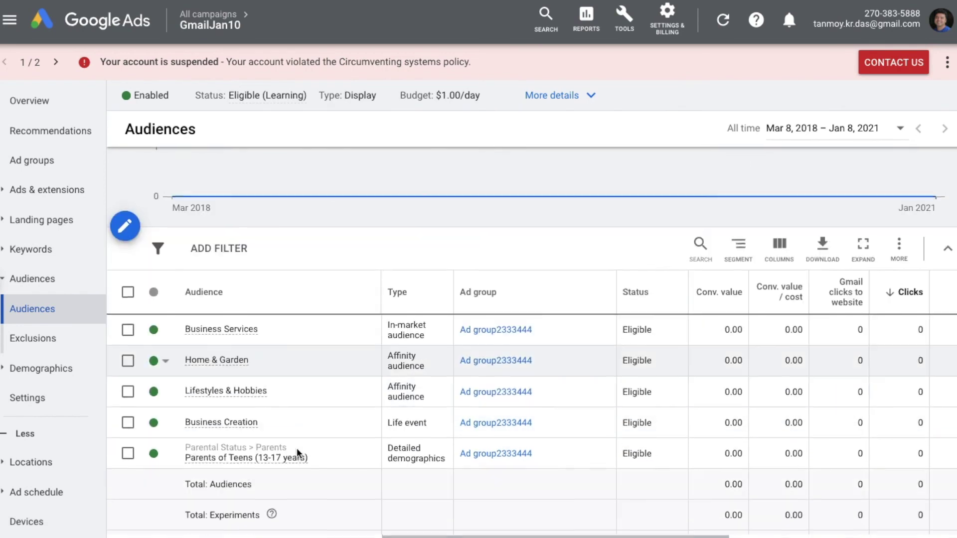
pyautogui.click(46, 257)
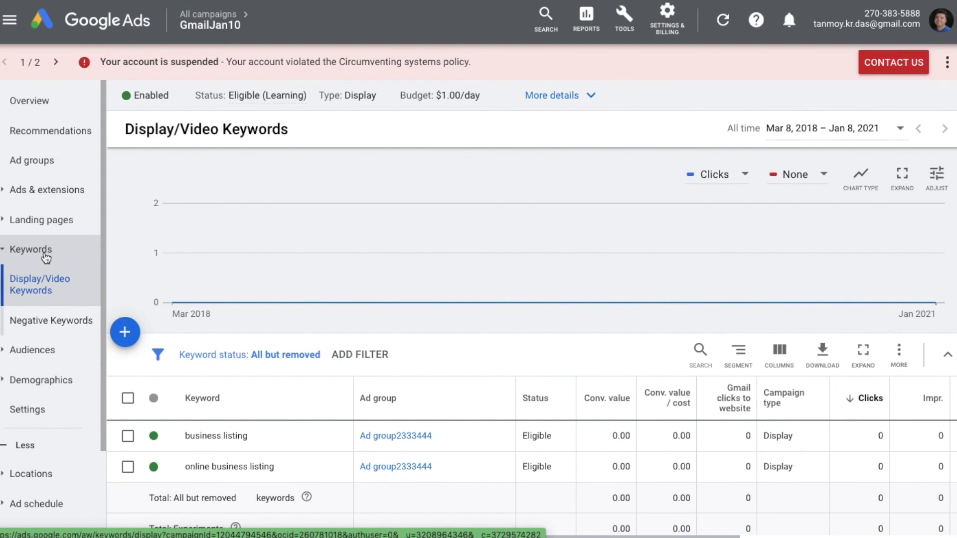
pyautogui.click(51, 168)
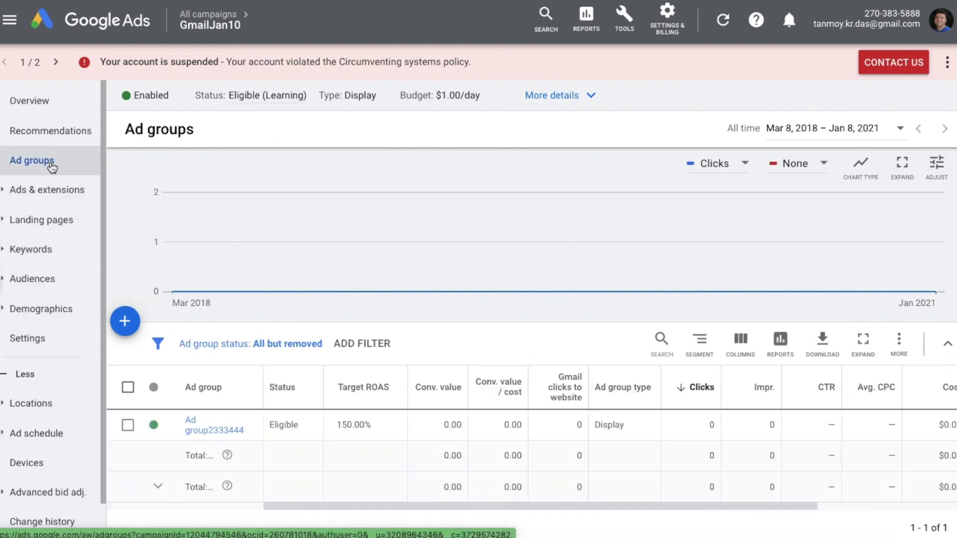